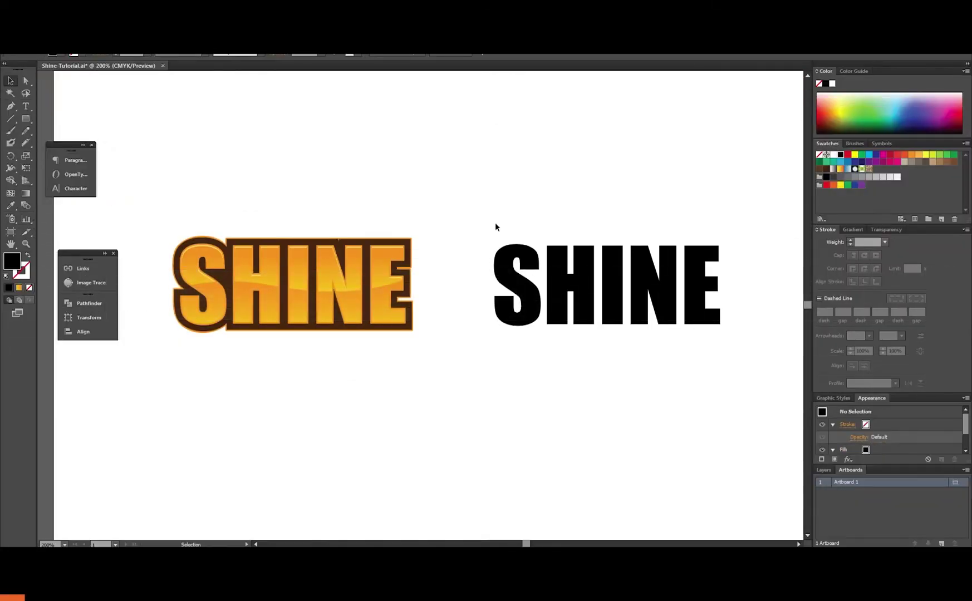
Apply the finished logo's dark brown as both fill and stroke colour of the black SHINE lettering.
drag(491, 216, 746, 384)
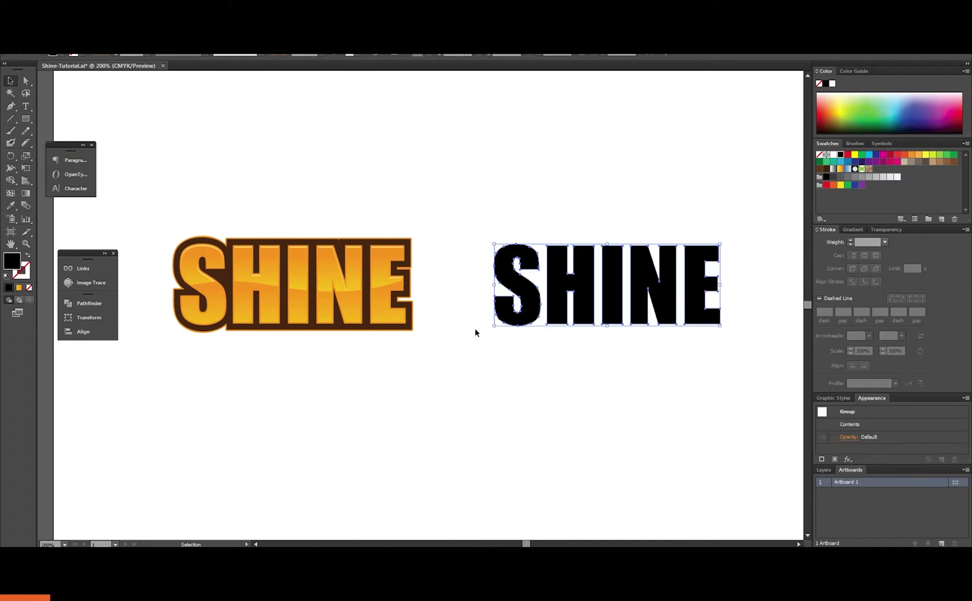
key(a)
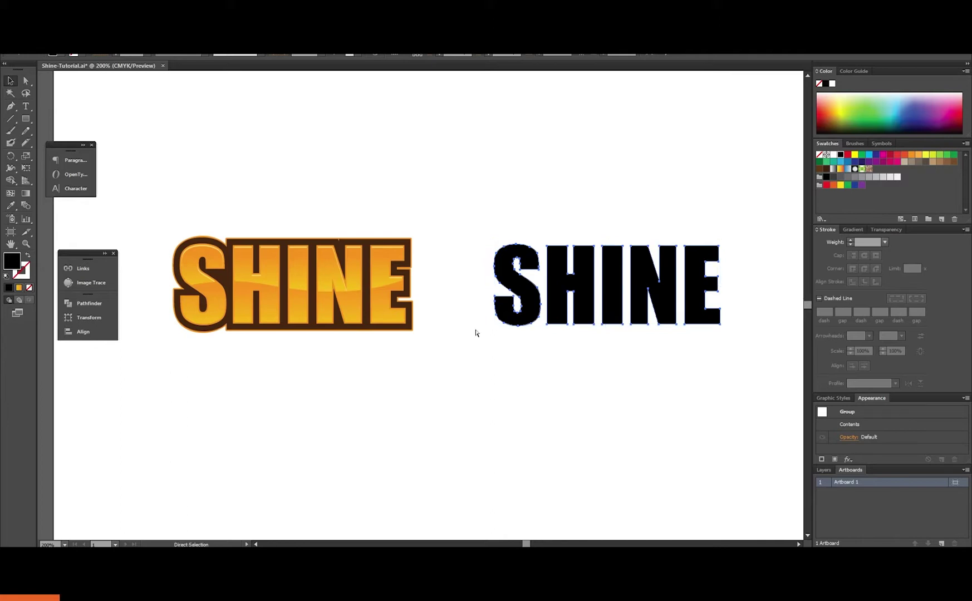
key(i)
click(361, 274)
drag(8, 265, 23, 273)
Thicken the brown stroke around the SHINE lettering to 10 pt.
click(850, 240)
click(850, 239)
click(851, 239)
click(851, 239)
click(850, 238)
click(850, 239)
click(850, 238)
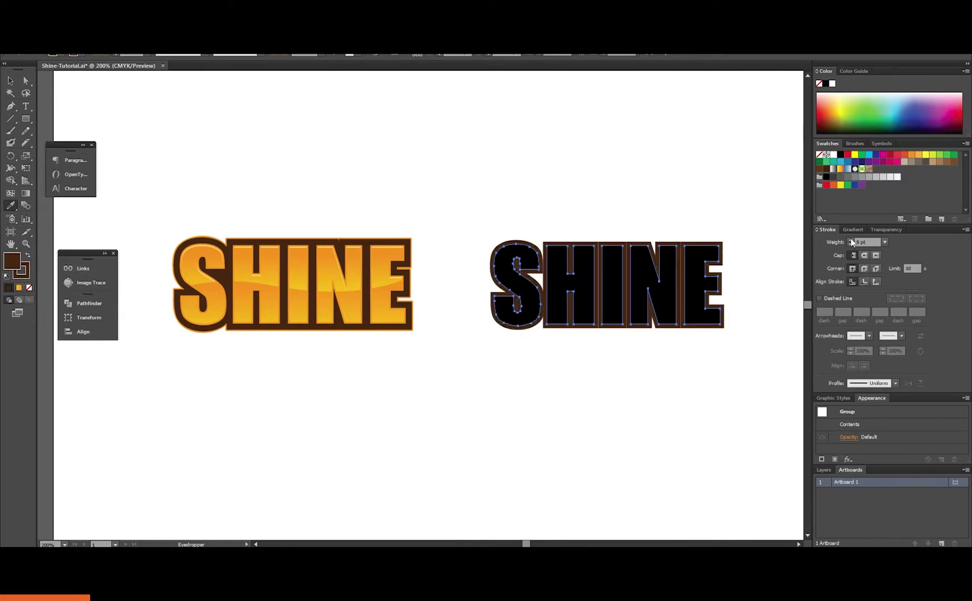
click(850, 239)
click(850, 239)
Expand the fill and stroke of the brown lettering and unite the pieces into one outline shape.
click(70, 35)
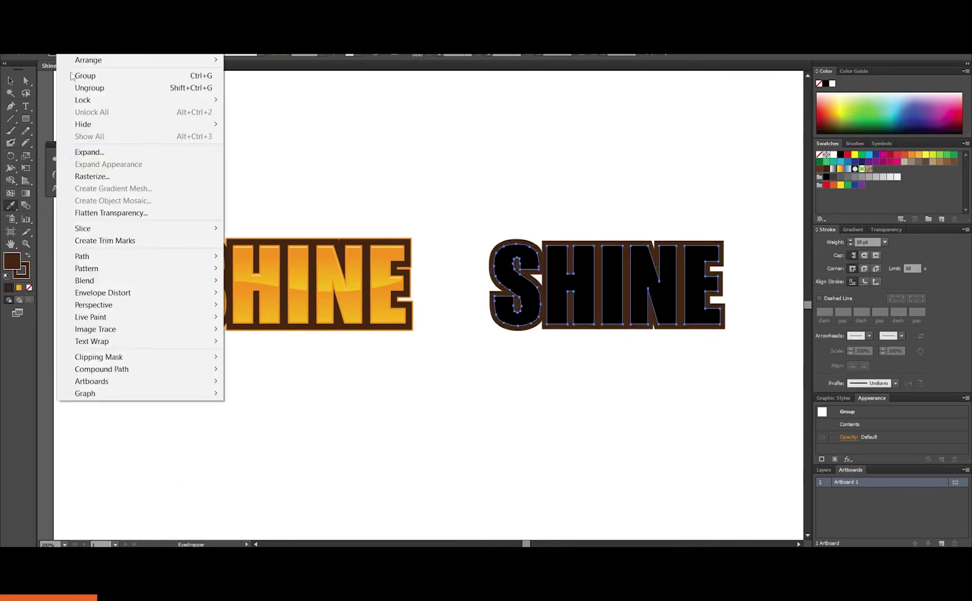
click(125, 152)
click(458, 349)
click(89, 303)
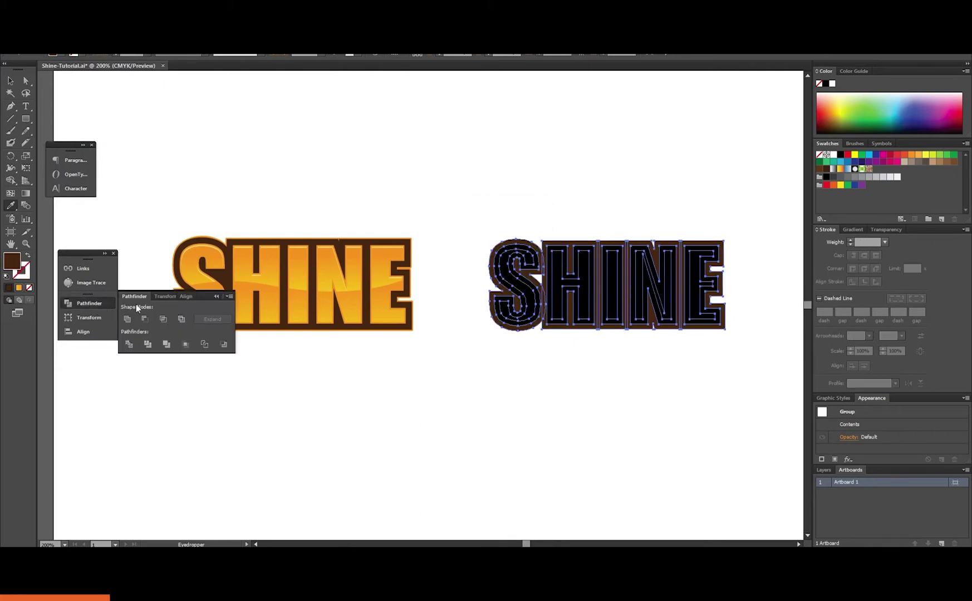
click(127, 318)
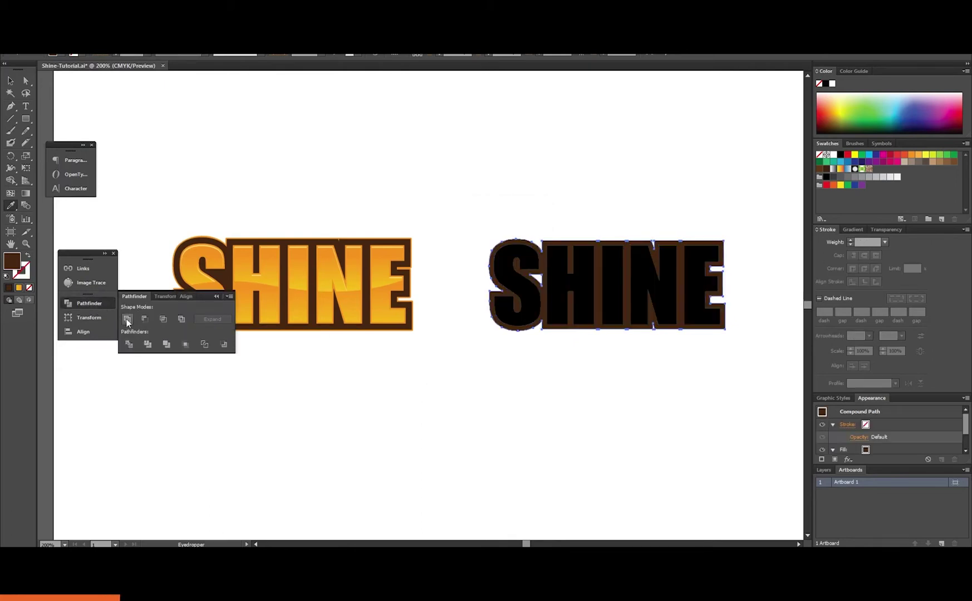
Select the black SHINE letters in front of the brown shape and fill them with white sampled from the artboard.
key(v)
click(525, 369)
click(517, 292)
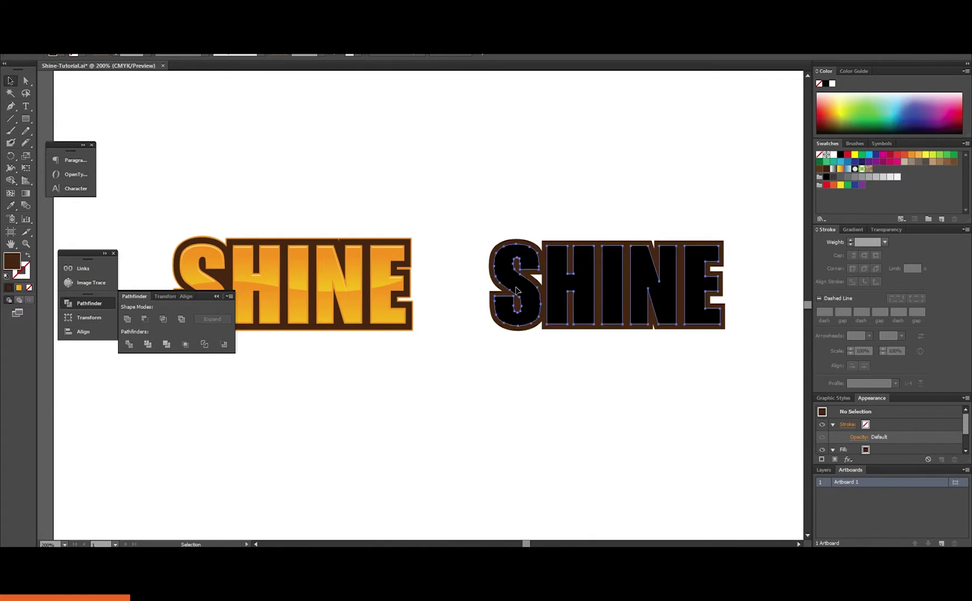
key(i)
click(509, 172)
key(v)
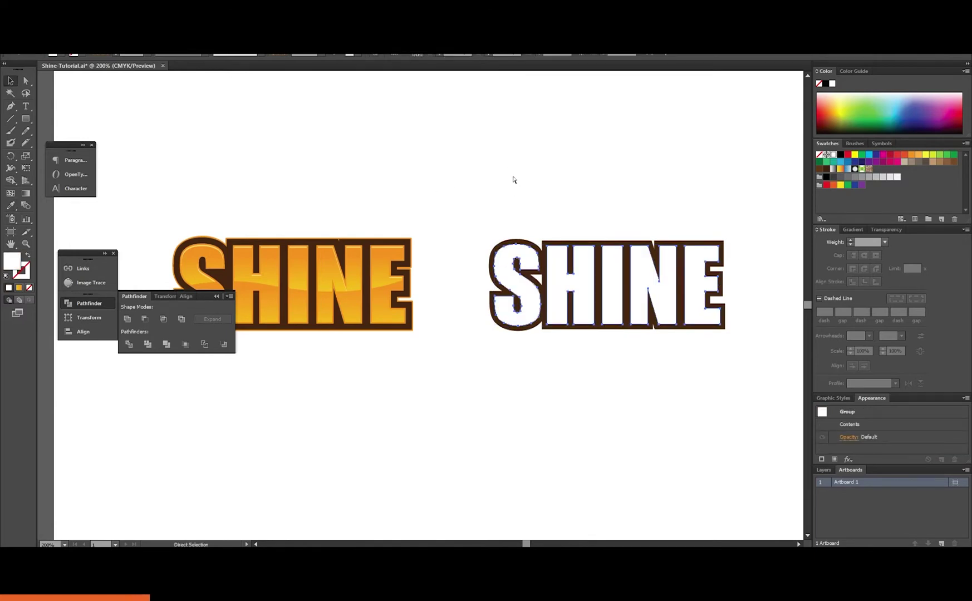
Give the white SHINE letters a light grey stroke with a weight of 3 pt.
click(875, 177)
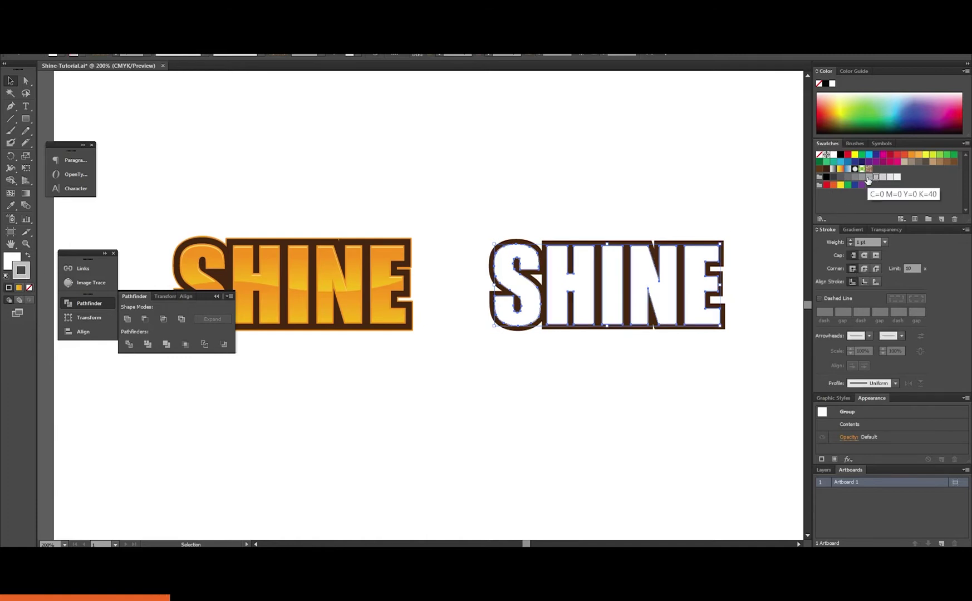
click(850, 240)
click(849, 239)
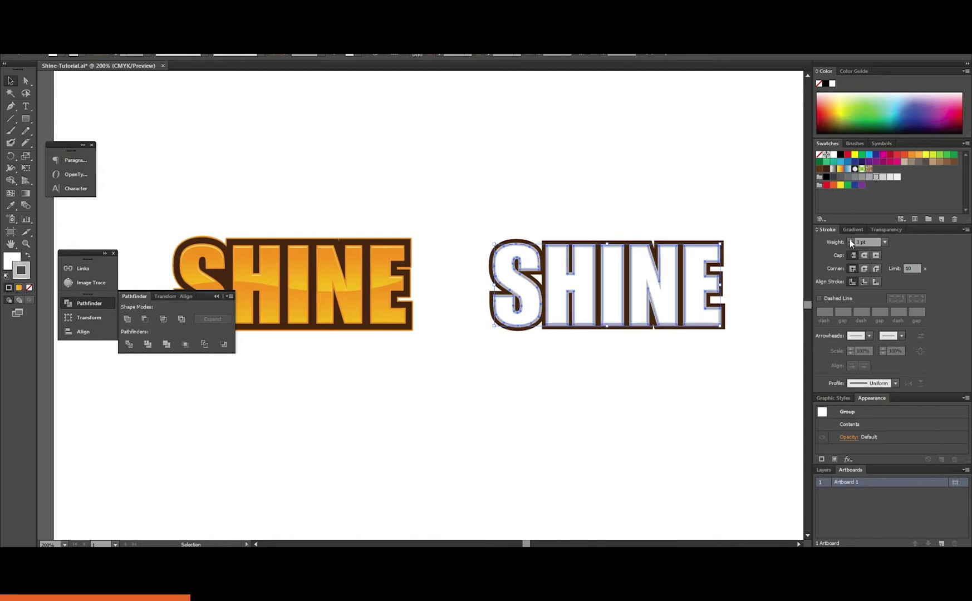
click(849, 240)
click(849, 244)
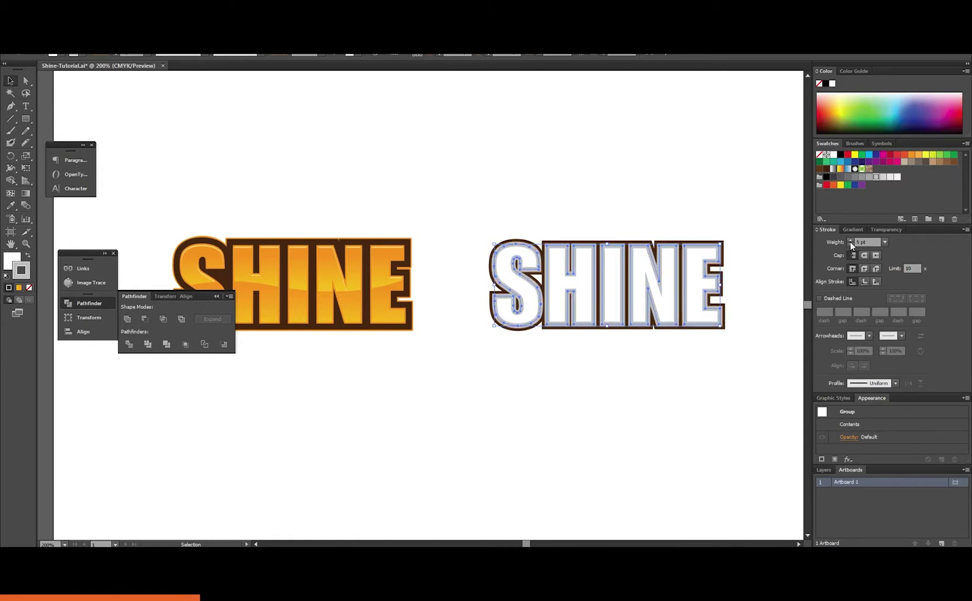
Expand the fill and stroke of the white letters and merge the pieces with Pathfinder.
click(70, 45)
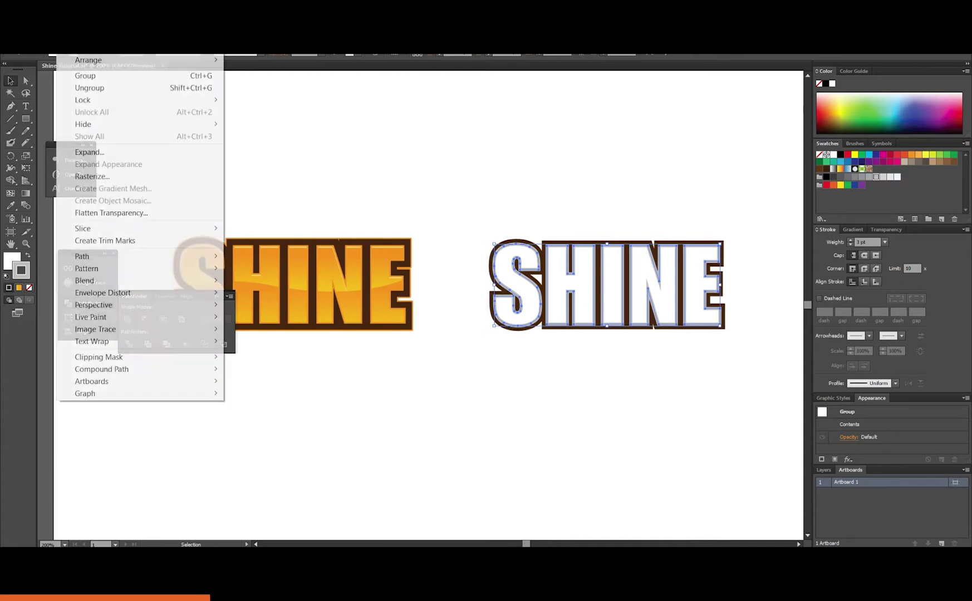
click(149, 151)
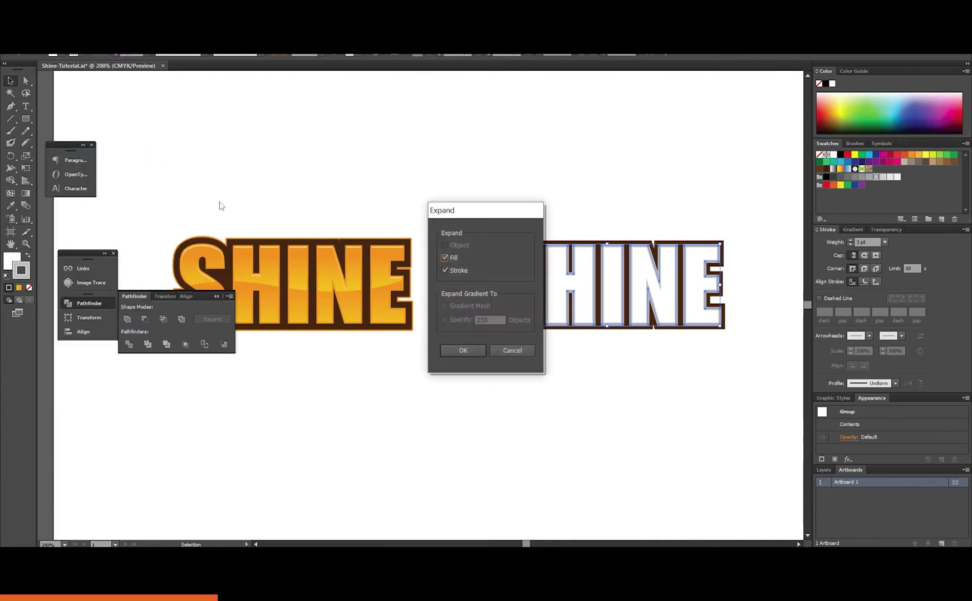
click(446, 348)
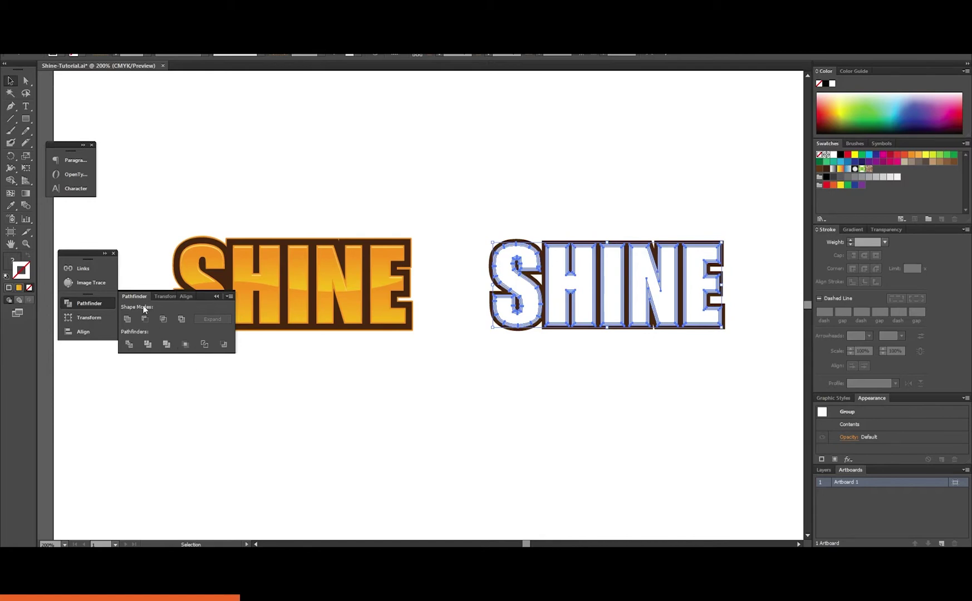
click(165, 344)
Inside the merged group, select everything matching the white fill colour, invert the selection and delete the grey outline pieces.
double_click(506, 275)
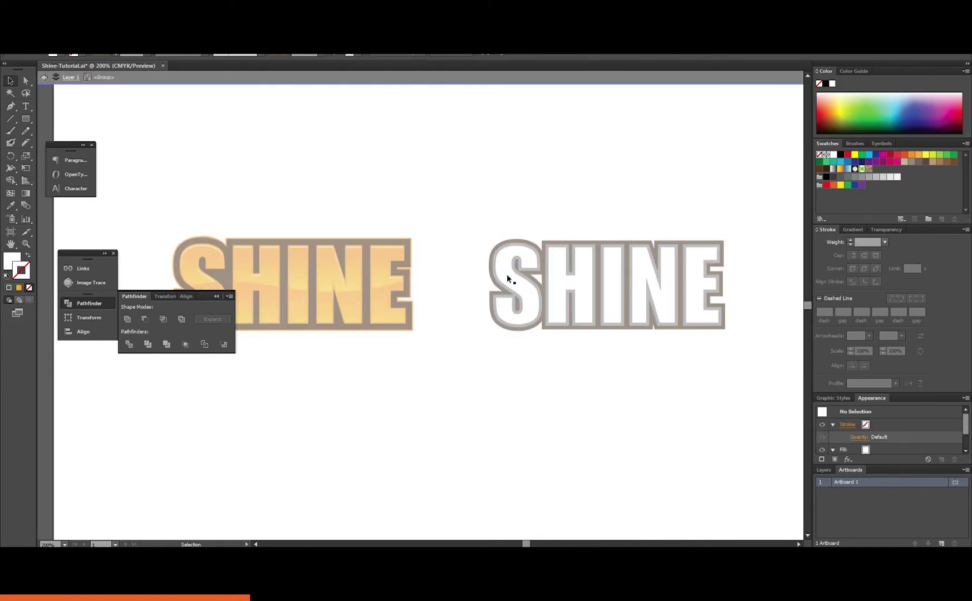
click(118, 52)
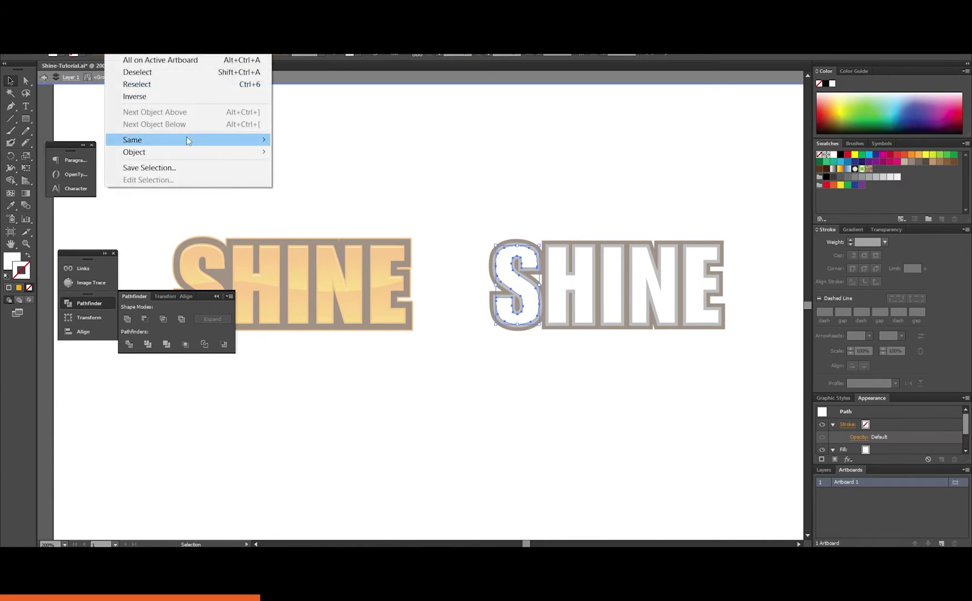
mouse_move(184, 140)
click(331, 188)
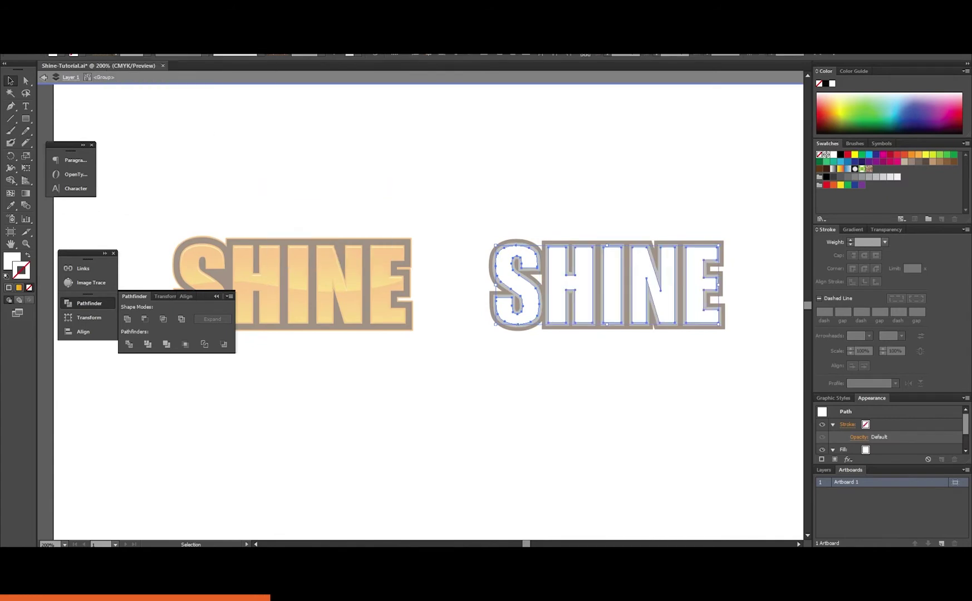
click(118, 52)
click(188, 97)
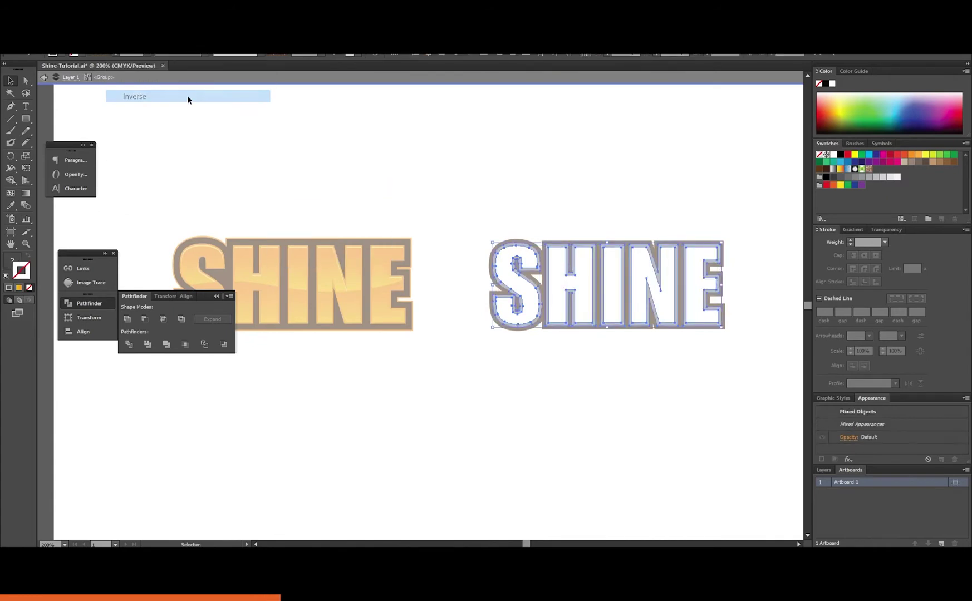
click(302, 118)
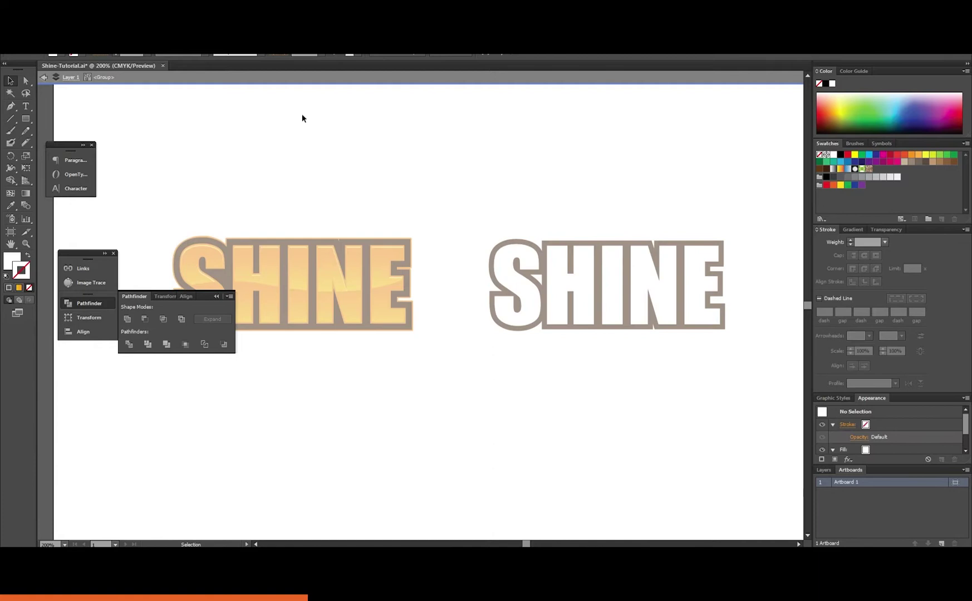
double_click(434, 156)
Fill the inset white lettering with the orange-yellow gradient sampled from the finished SHINE logo.
click(513, 258)
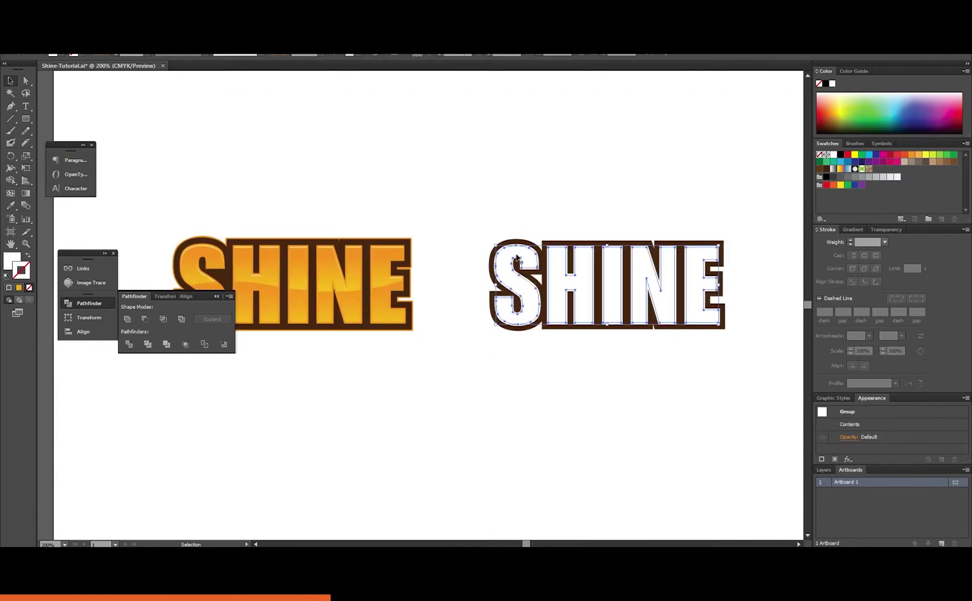
key(i)
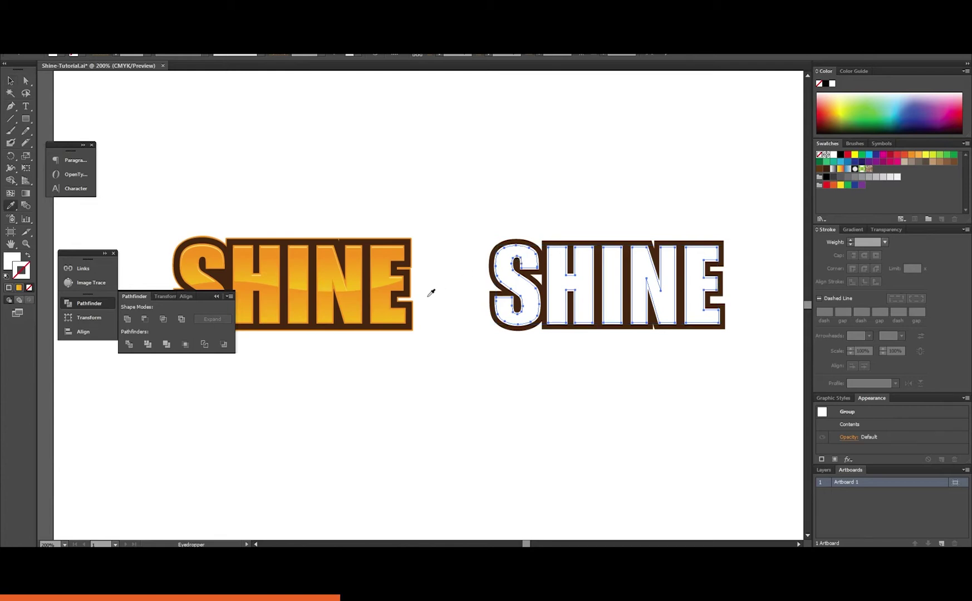
click(383, 298)
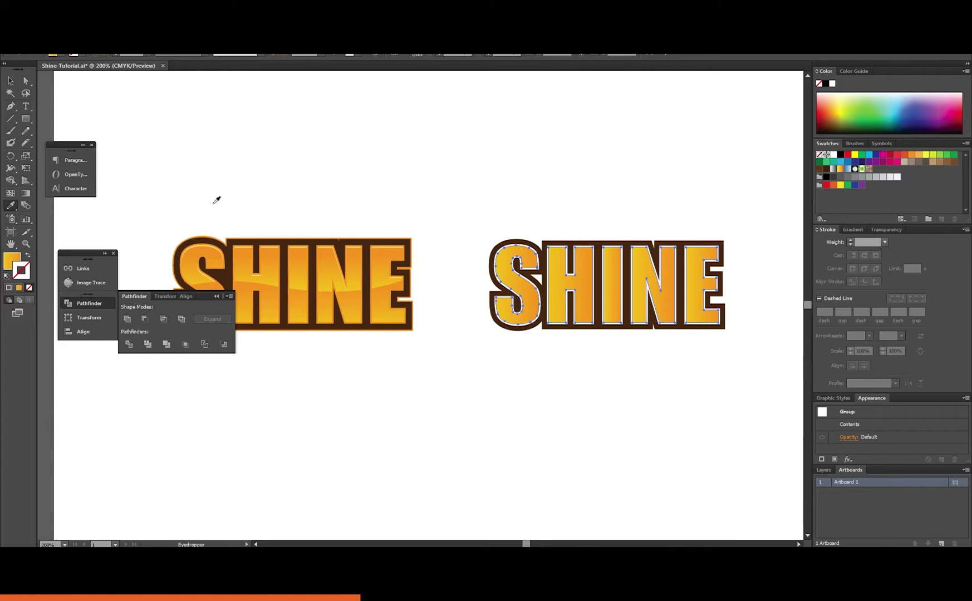
Cut the gradient lettering in two with a wavy Knife stroke across the middle of the whole word.
click(28, 145)
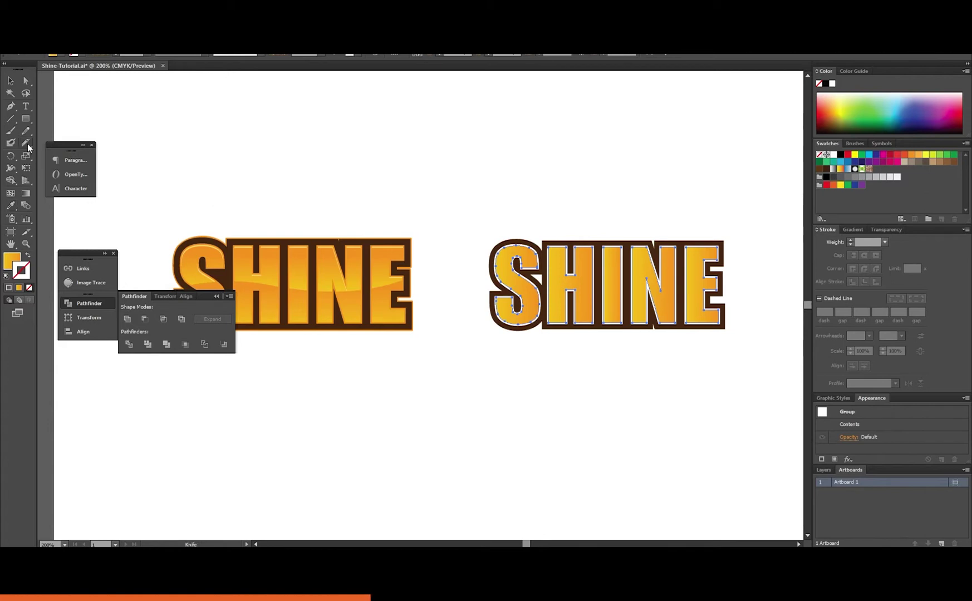
mouse_move(469, 288)
mouse_down()
mouse_move(501, 278)
mouse_move(608, 290)
mouse_move(707, 281)
mouse_move(745, 263)
mouse_up()
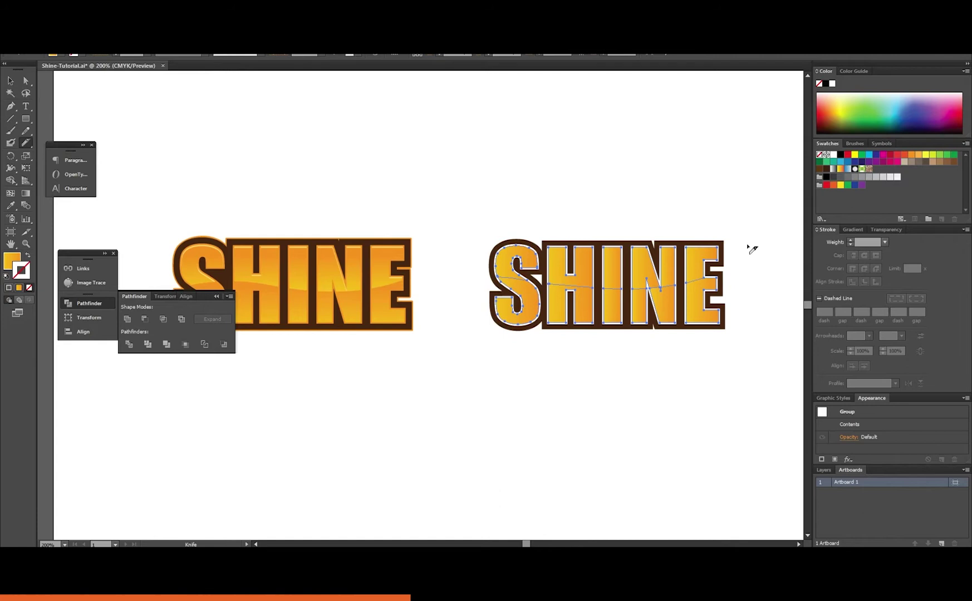
key(ctrl+z)
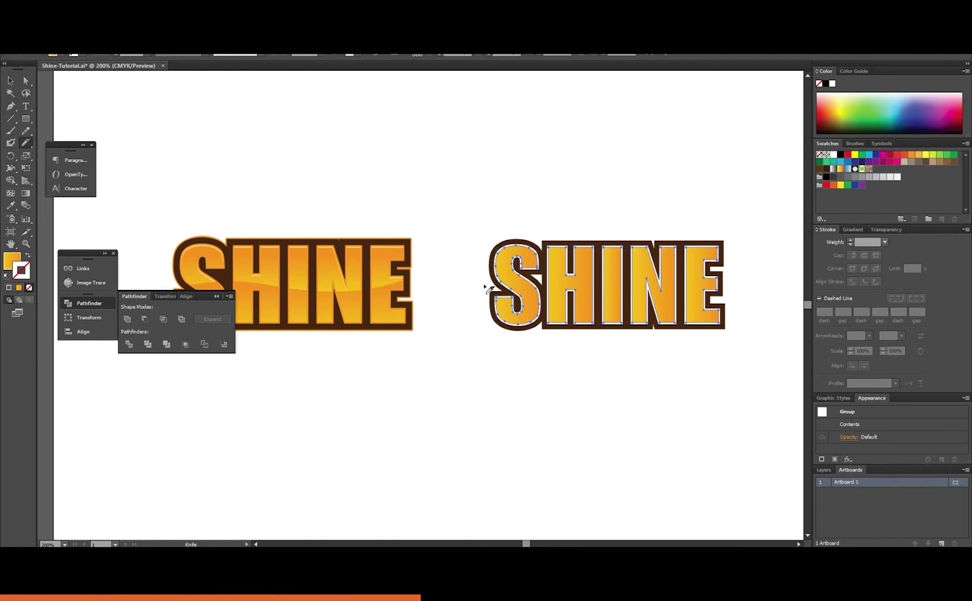
mouse_move(491, 293)
mouse_down()
mouse_move(482, 284)
mouse_move(602, 284)
mouse_move(778, 263)
mouse_up()
key(v)
click(657, 194)
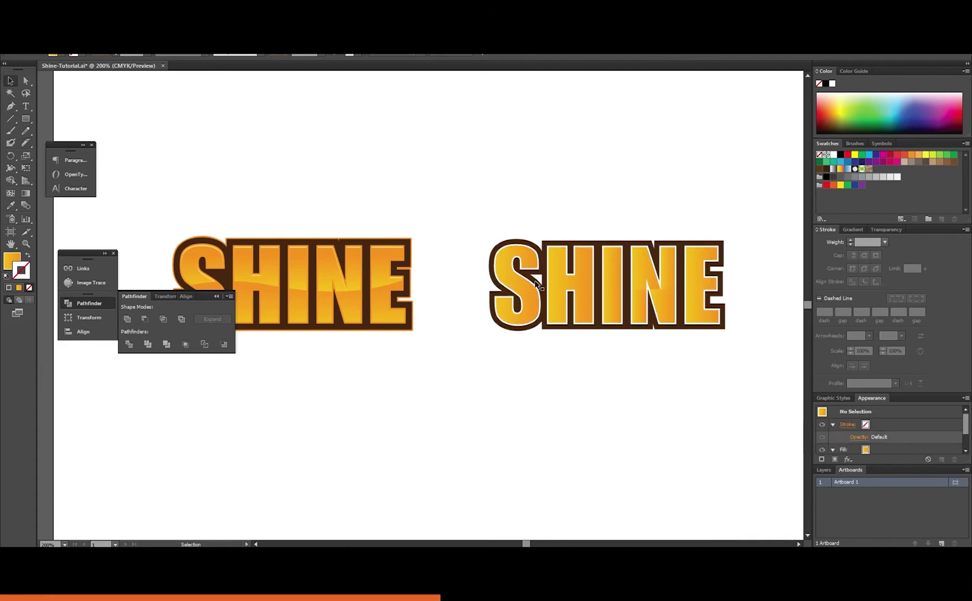
Isolate the letter group, select the lower letter halves and run their gradient vertically from the baseline up to the cut.
click(525, 290)
double_click(525, 290)
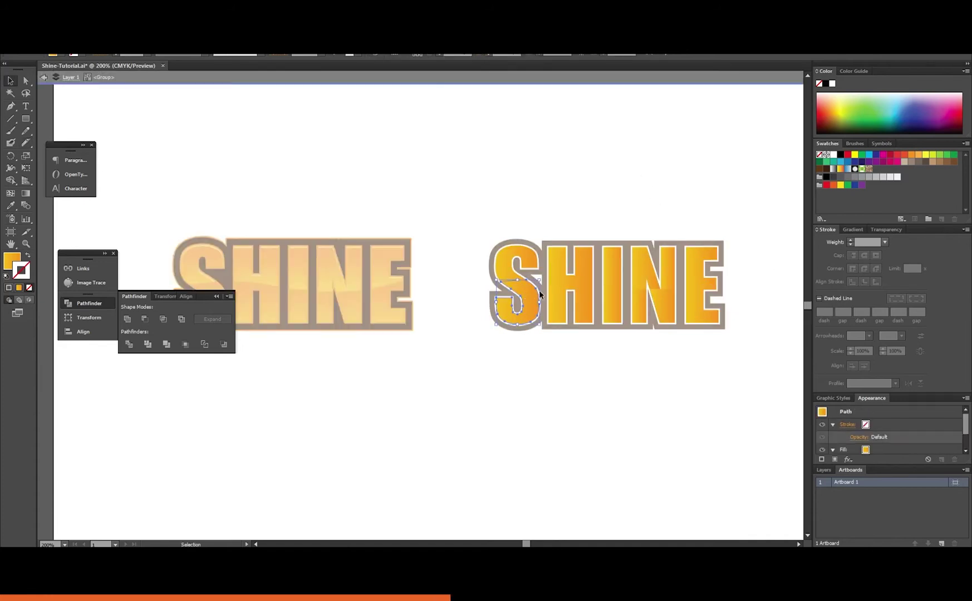
shift+click(569, 292)
shift+click(617, 304)
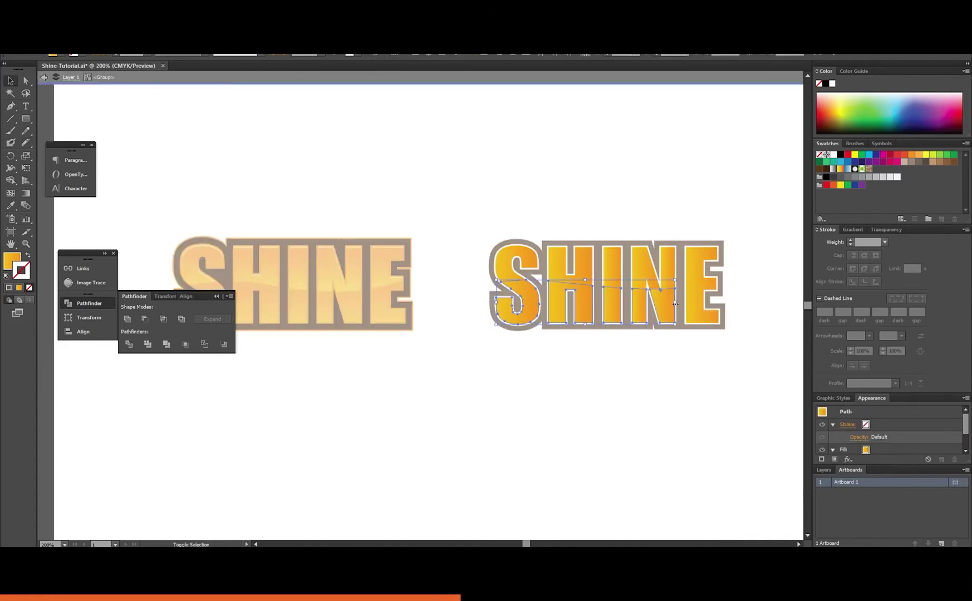
key(g)
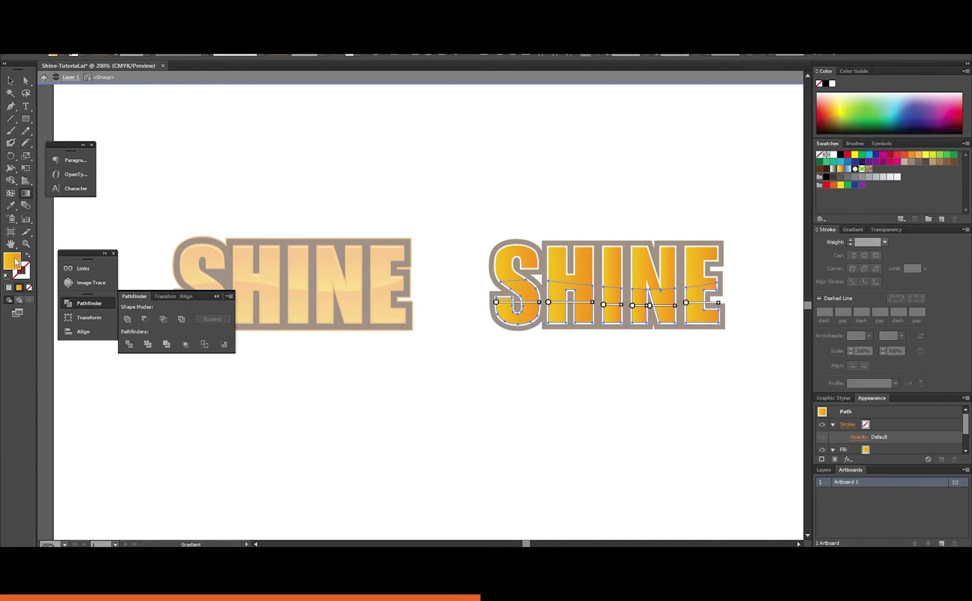
drag(614, 325, 616, 287)
key(v)
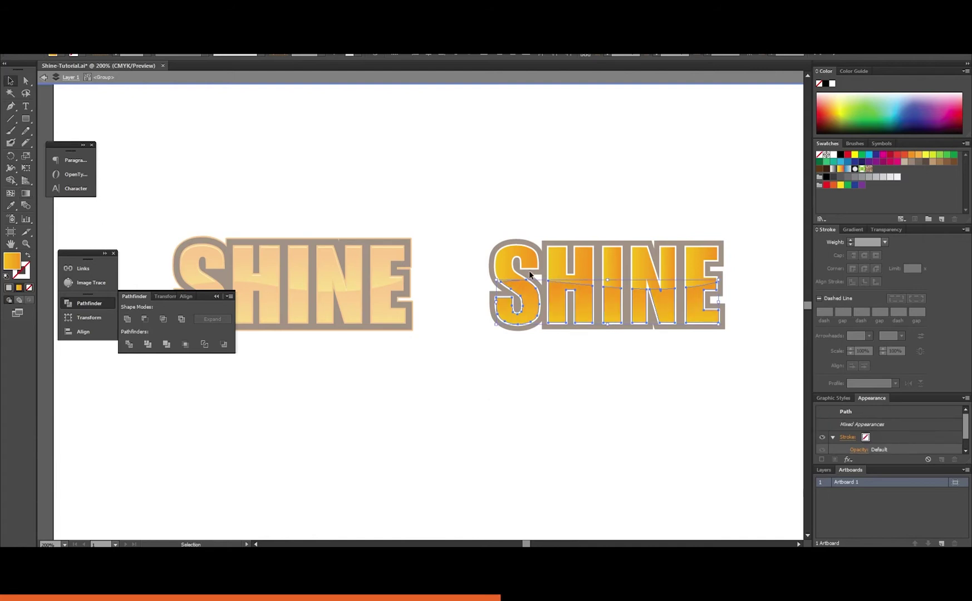
Run the gradient of the upper letter halves vertically from the cut to the letter tops, and leave isolation mode.
click(507, 262)
shift+click(553, 262)
shift+click(606, 265)
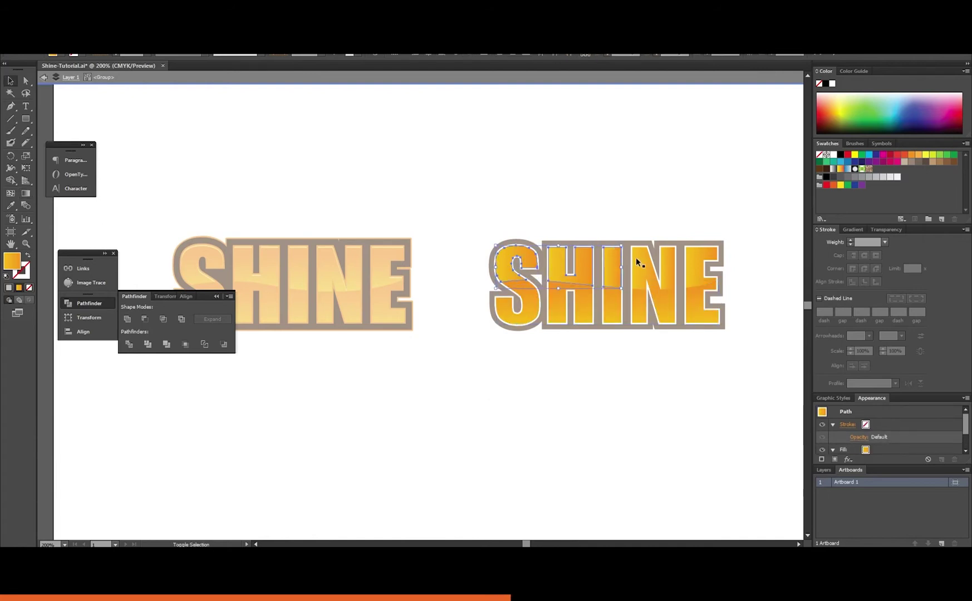
shift+click(647, 261)
key(g)
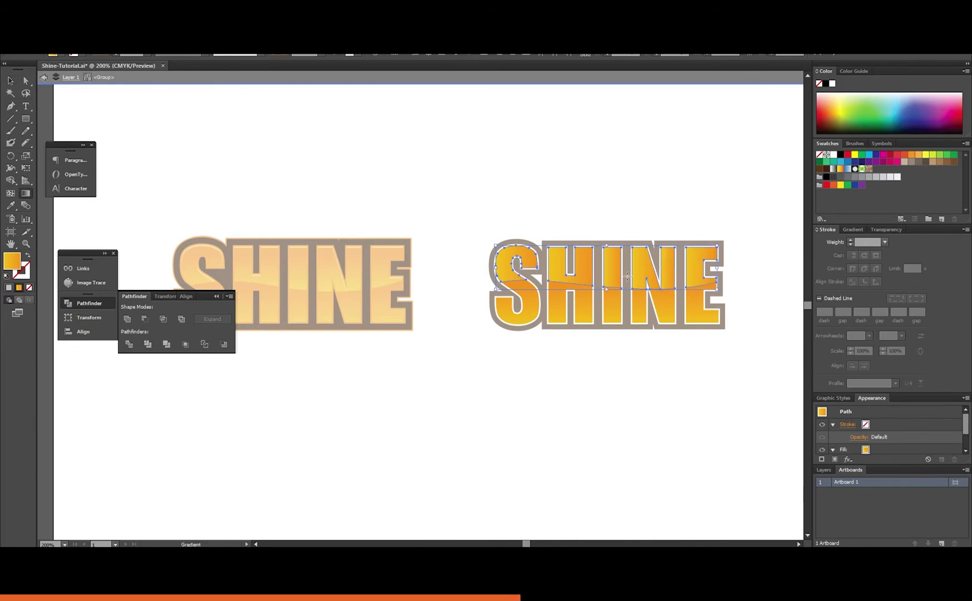
drag(611, 285, 612, 246)
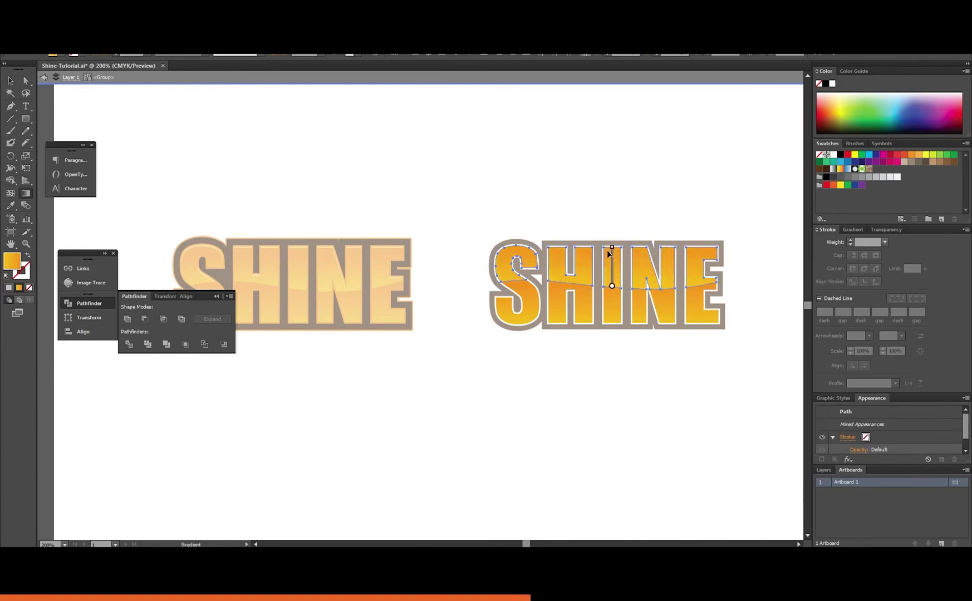
key(v)
click(601, 197)
double_click(601, 182)
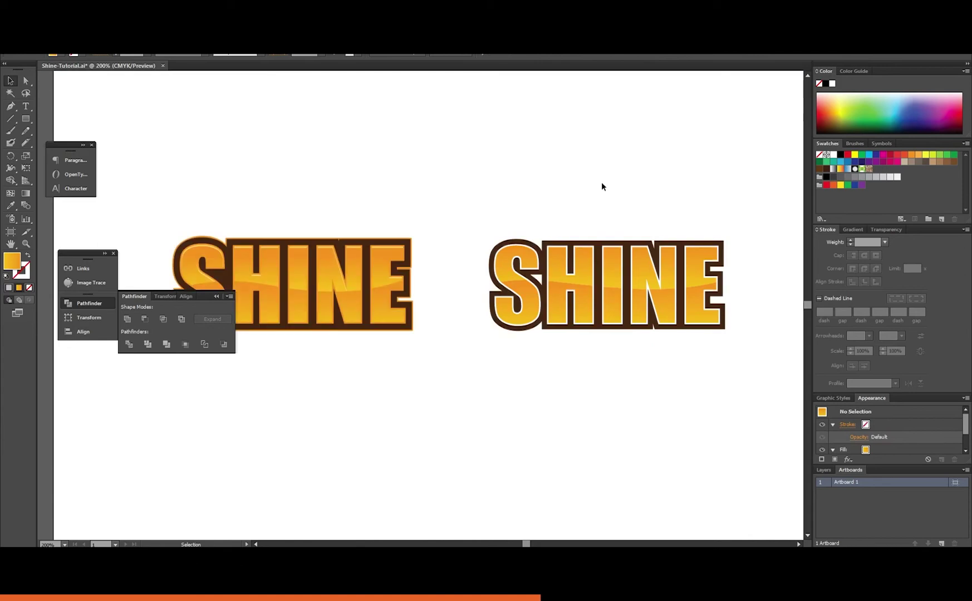
key(ctrl+plus)
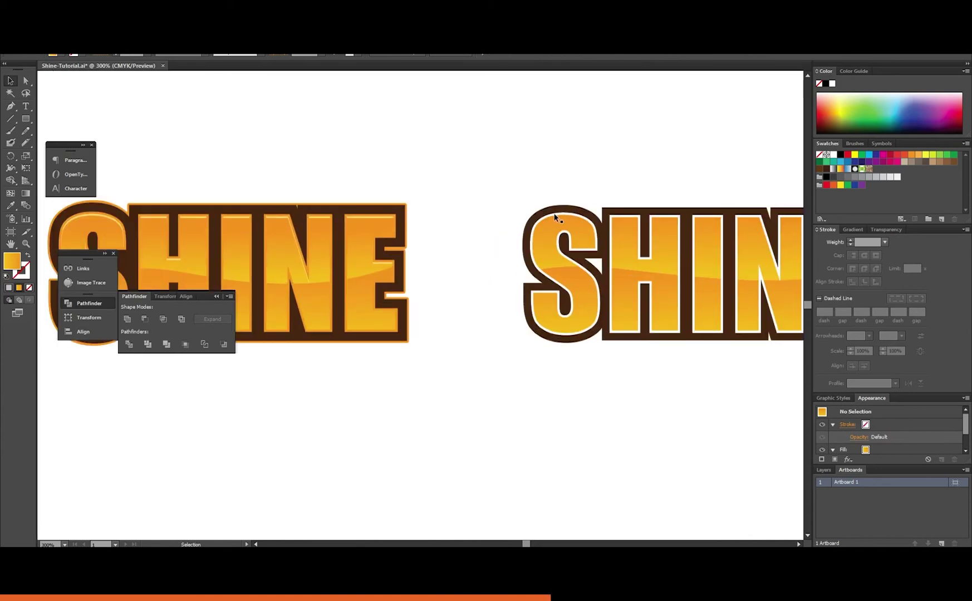
Fill the white lettering behind the gradient letters with the solid orange end colour sampled from their gradient.
click(554, 217)
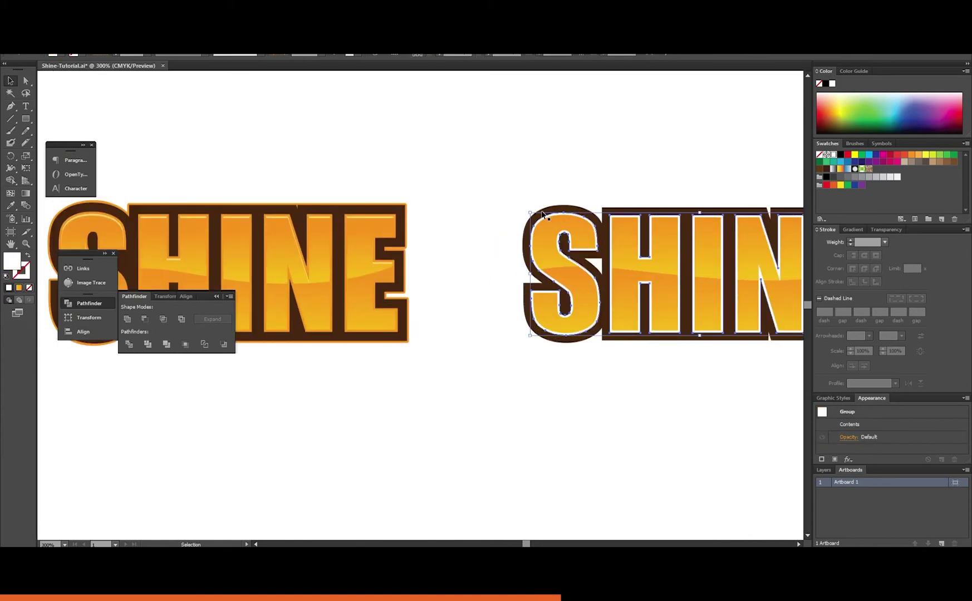
key(i)
click(568, 280)
click(853, 230)
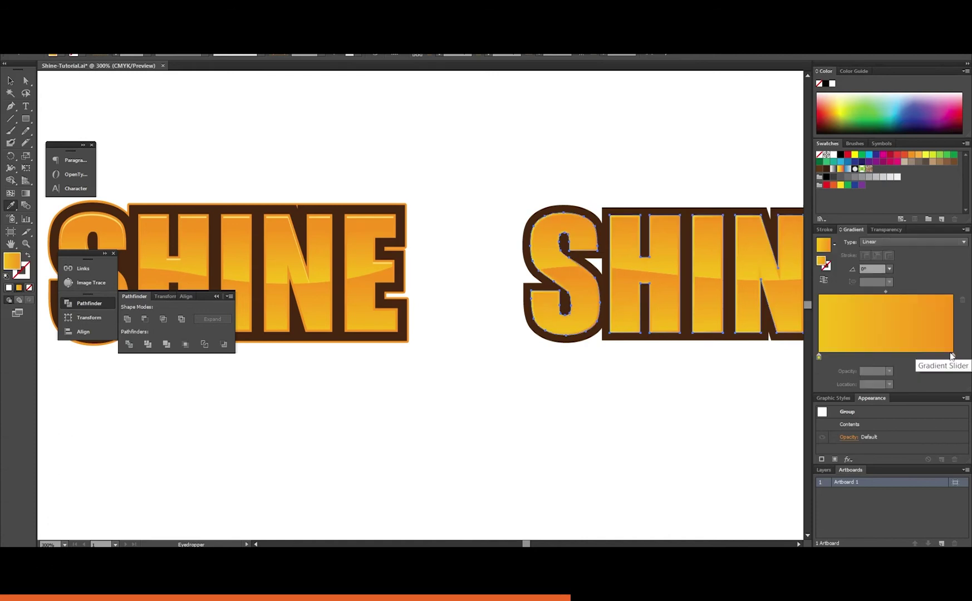
click(952, 357)
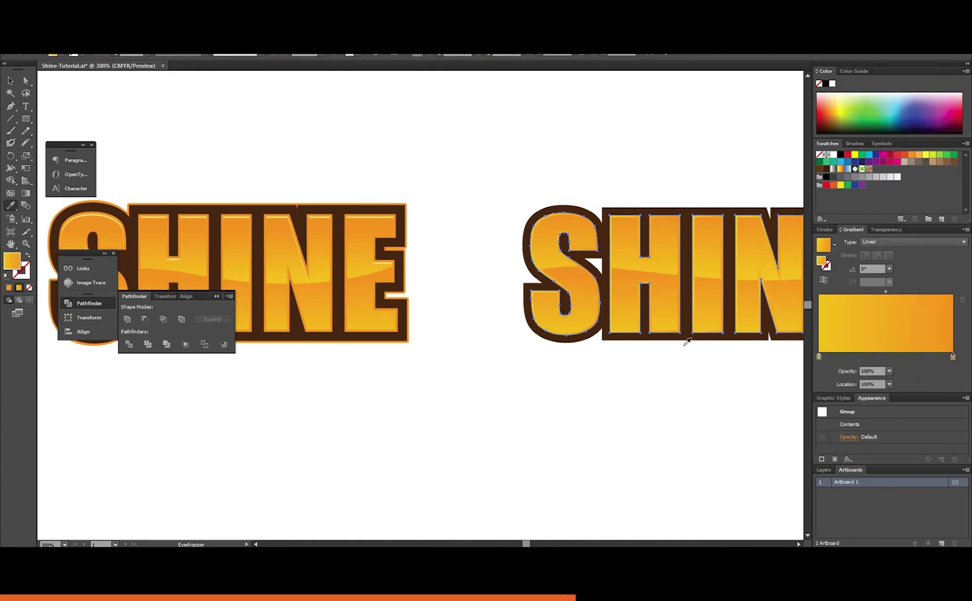
click(9, 288)
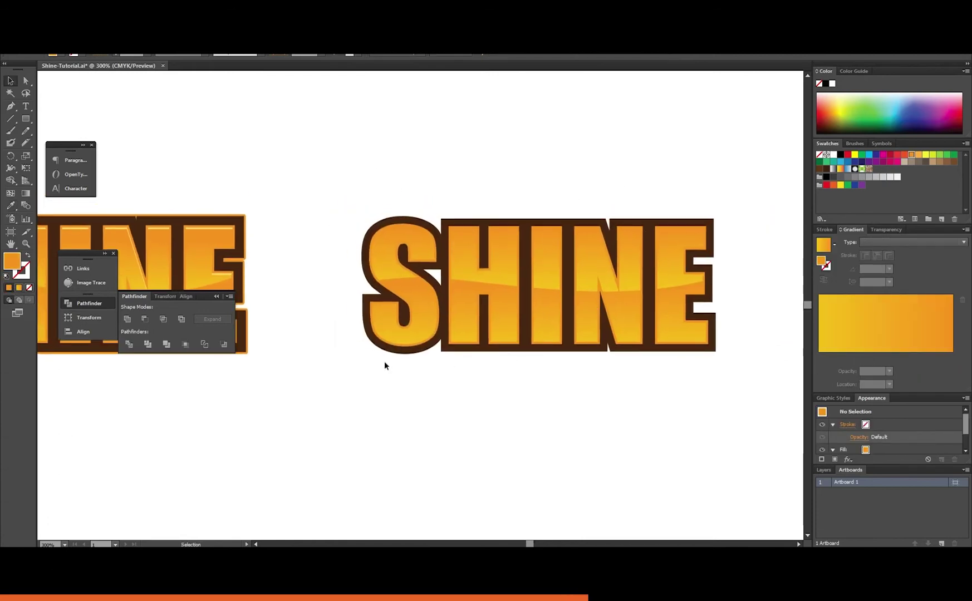
Copy the upper halves of all five letters from inside the letter group and paste them in front outside isolation.
drag(382, 382, 624, 397)
drag(519, 387, 527, 387)
drag(606, 211, 401, 208)
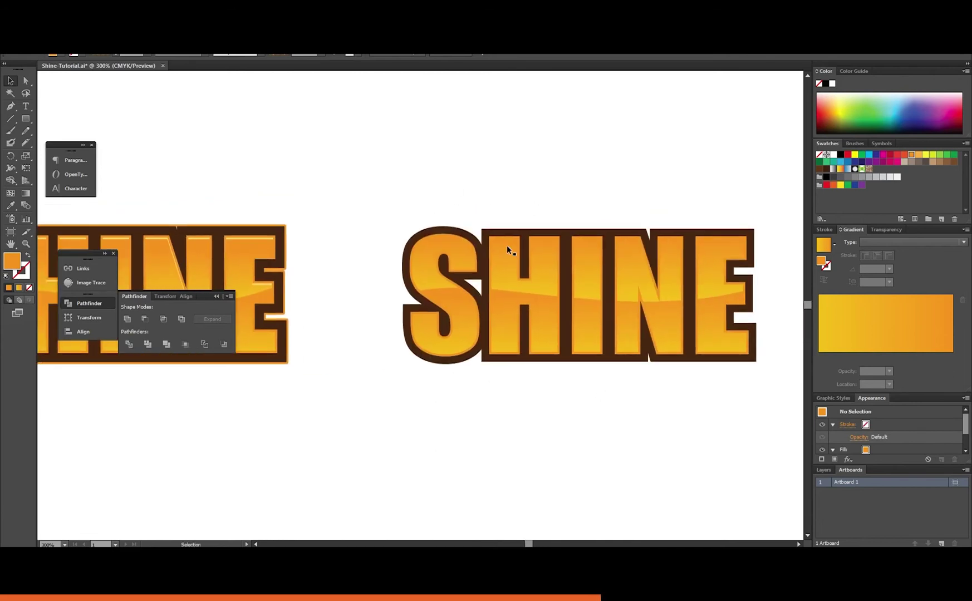
double_click(506, 246)
click(508, 245)
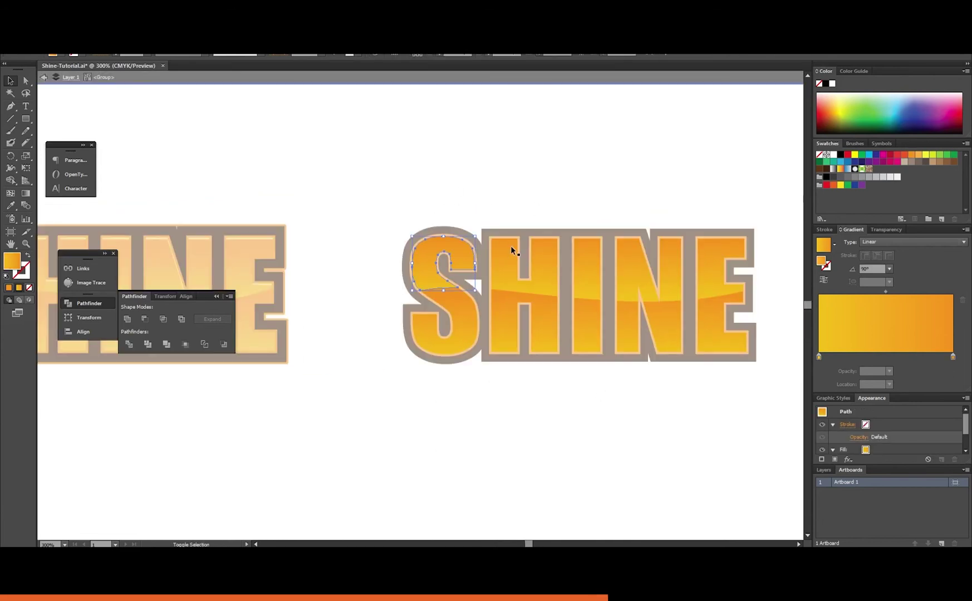
shift+click(583, 256)
shift+click(634, 256)
shift+click(702, 257)
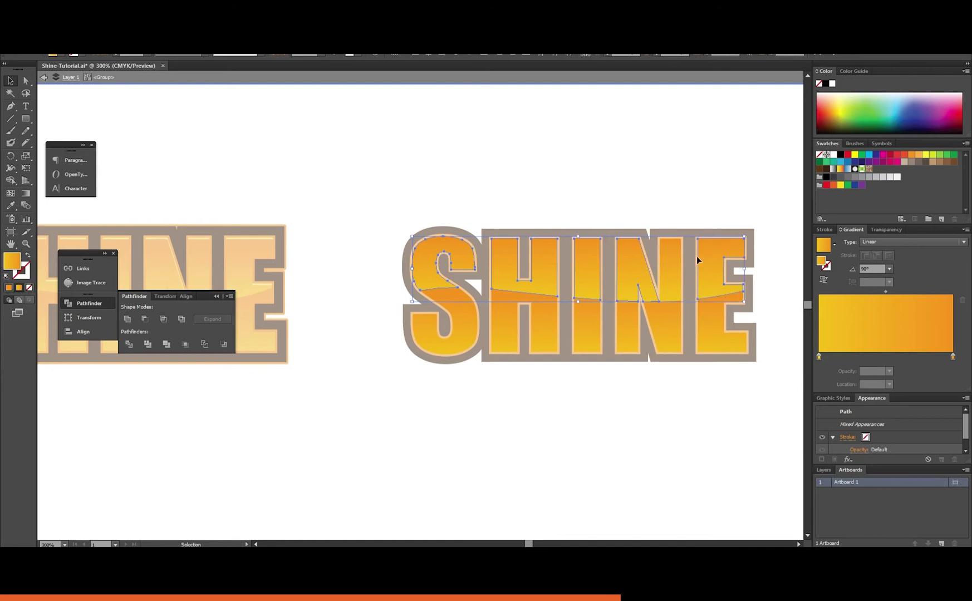
double_click(663, 161)
key(a)
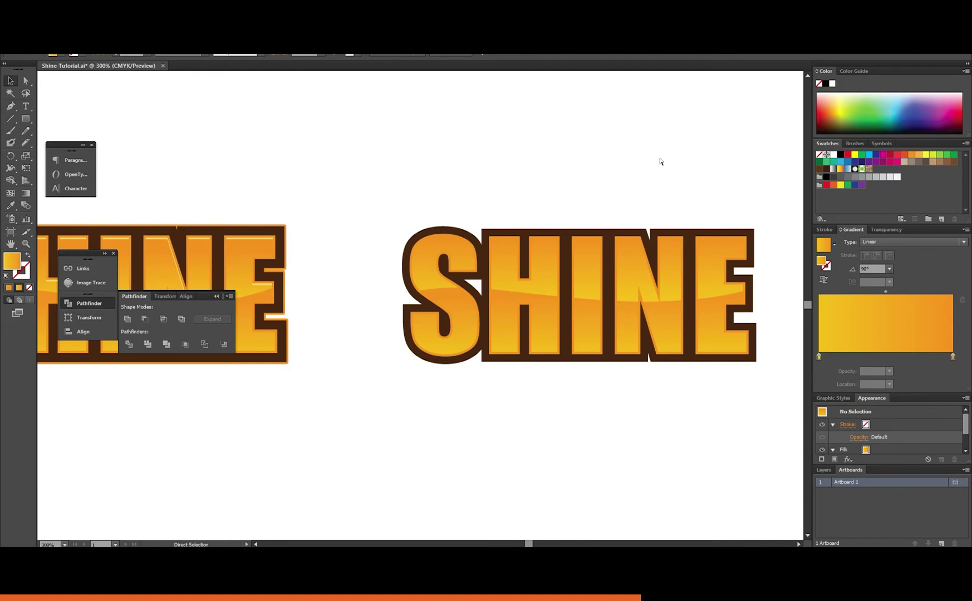
key(ctrl+f)
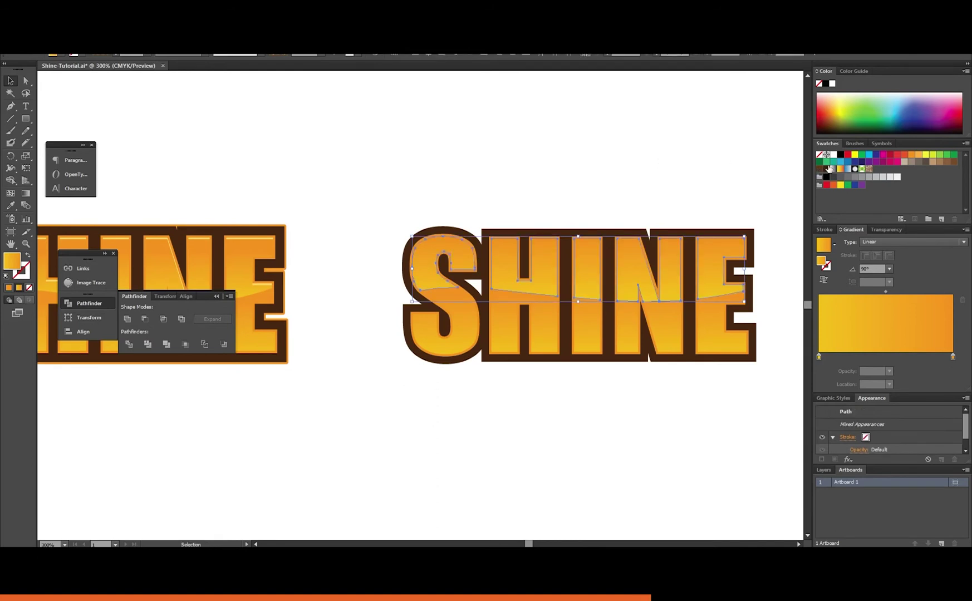
Fill the pasted upper halves with a solid, lighter tint of the gradient's yellow end colour.
click(818, 358)
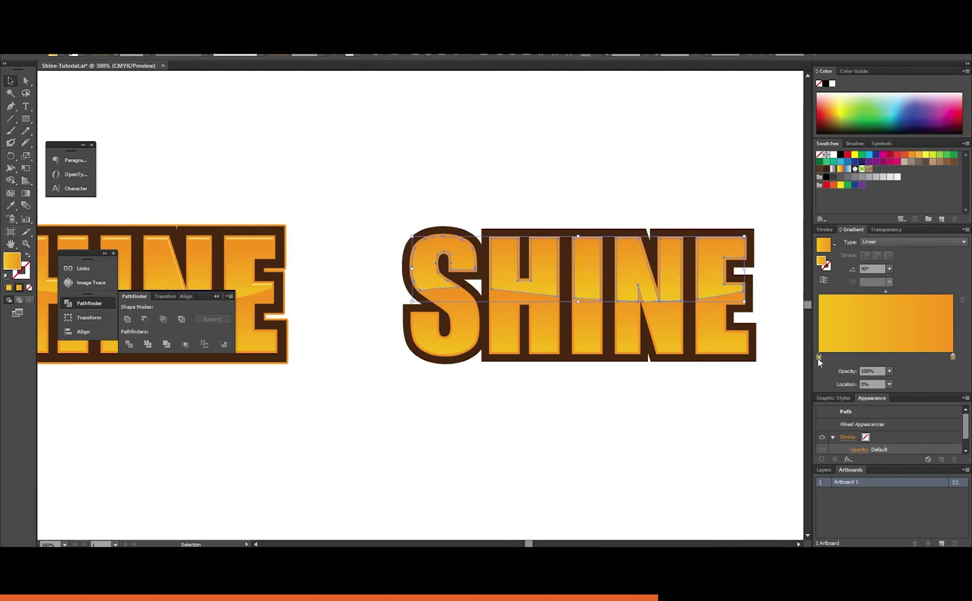
click(9, 288)
double_click(11, 266)
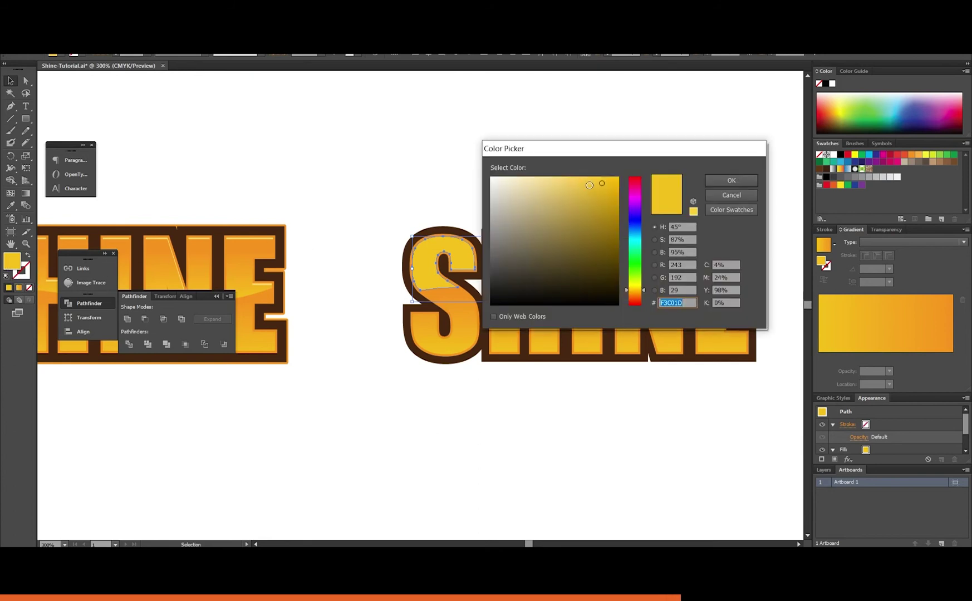
drag(602, 183, 578, 175)
click(720, 179)
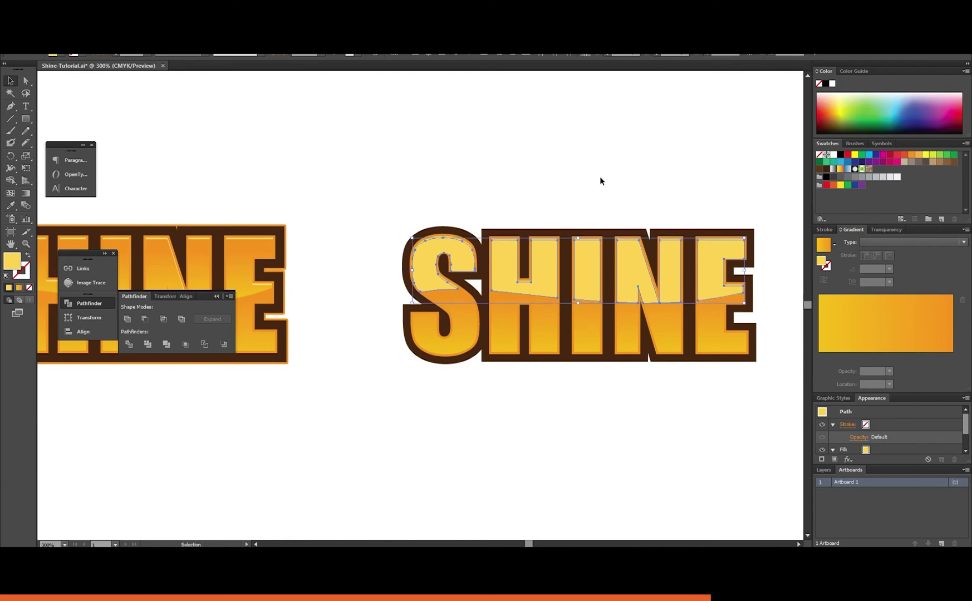
Make the second, slightly lowered copy of the upper halves white and combine it with the pale yellow copy using Pathfinder Merge.
click(833, 155)
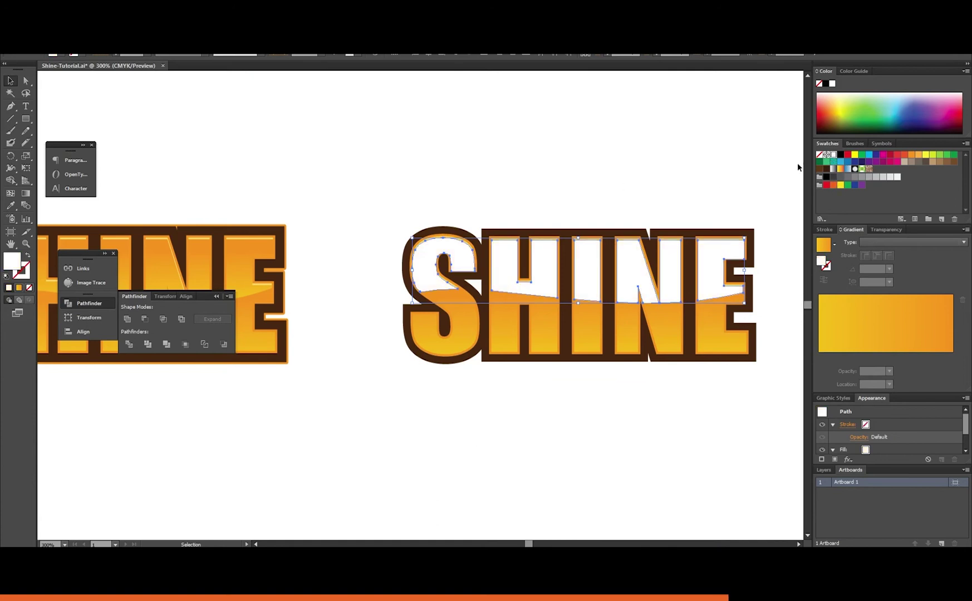
shift+click(447, 239)
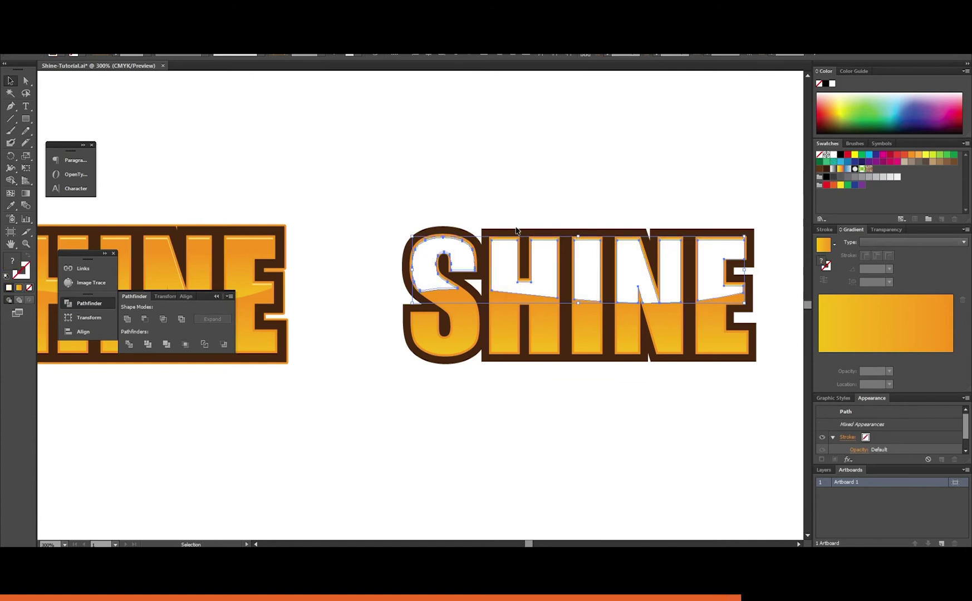
key(ctrl+plus)
key(ctrl+plus)
drag(570, 216, 463, 262)
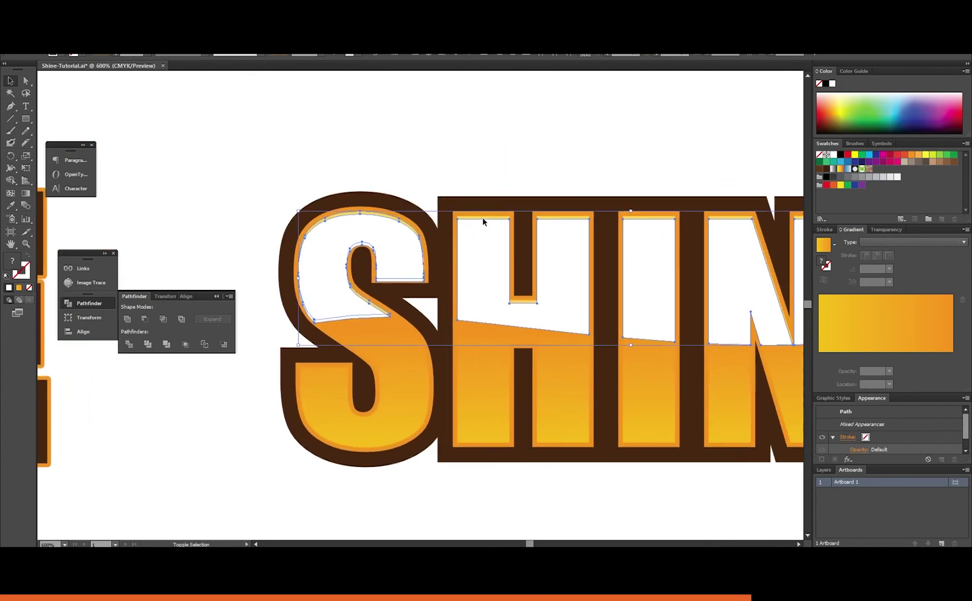
shift+click(485, 216)
drag(559, 236, 434, 239)
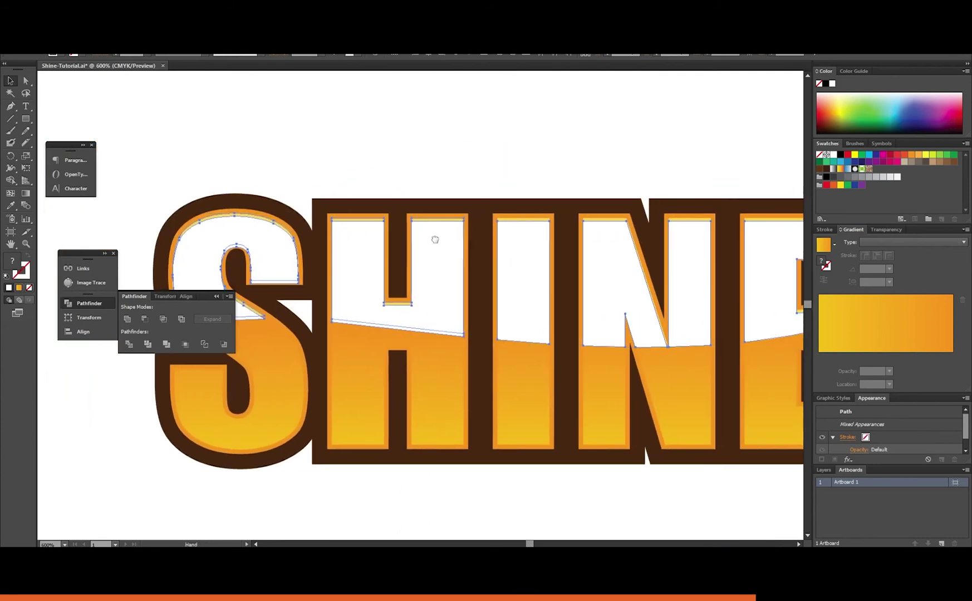
scroll(529, 220, right, 2)
shift+click(522, 217)
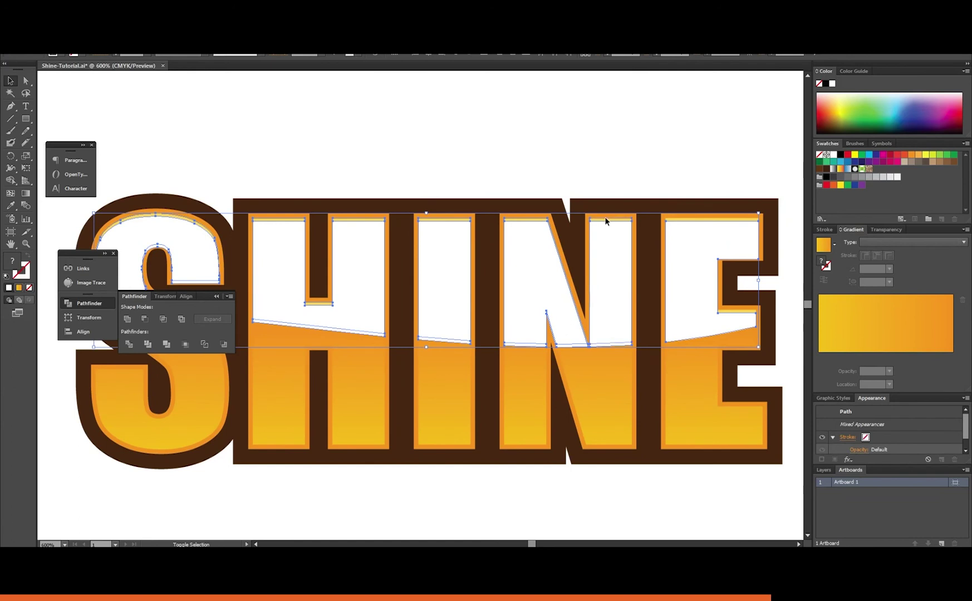
shift+click(674, 219)
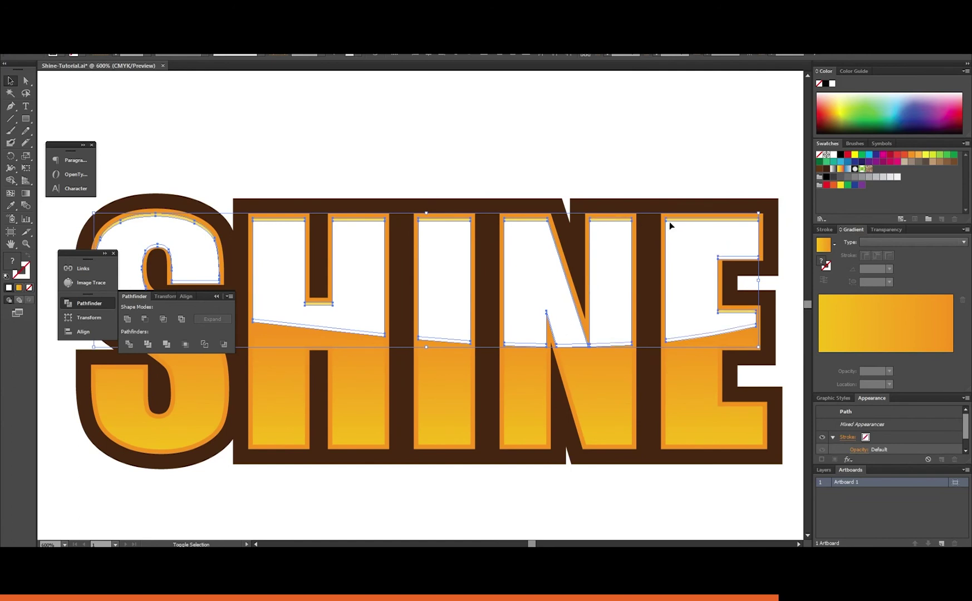
click(165, 344)
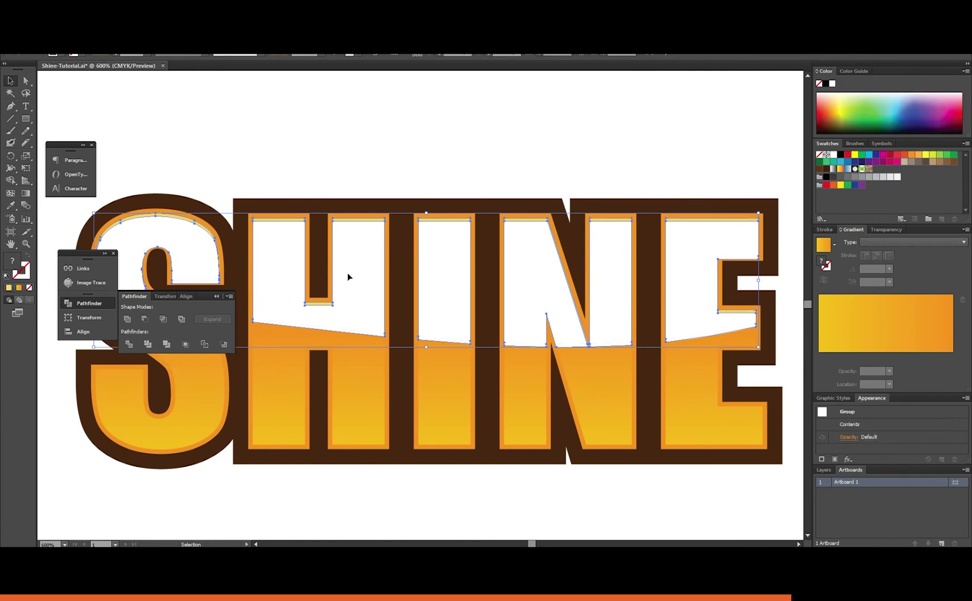
Isolate the merged group, delete every piece with the same white fill and leave isolation mode.
double_click(350, 262)
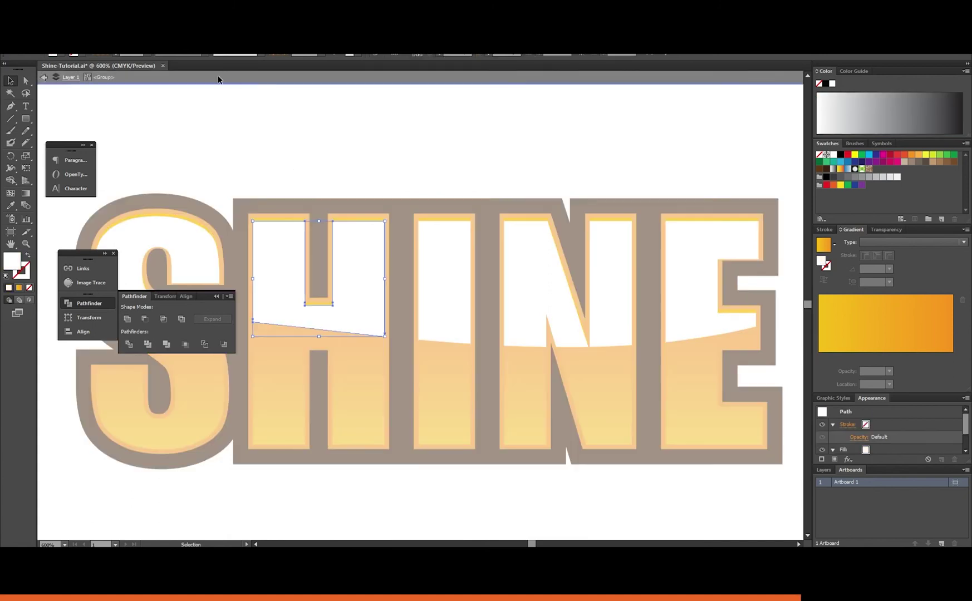
click(117, 50)
mouse_move(202, 134)
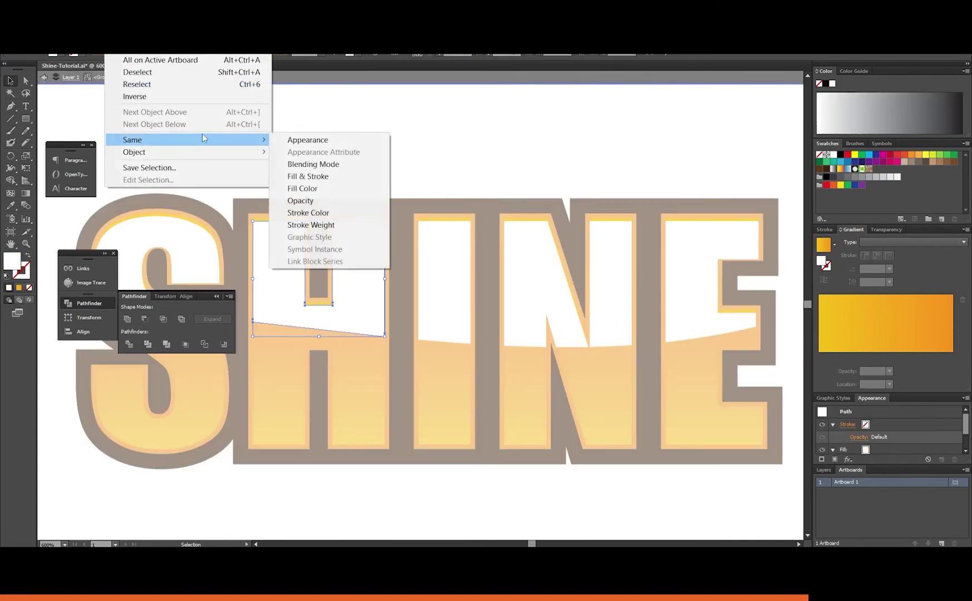
click(344, 188)
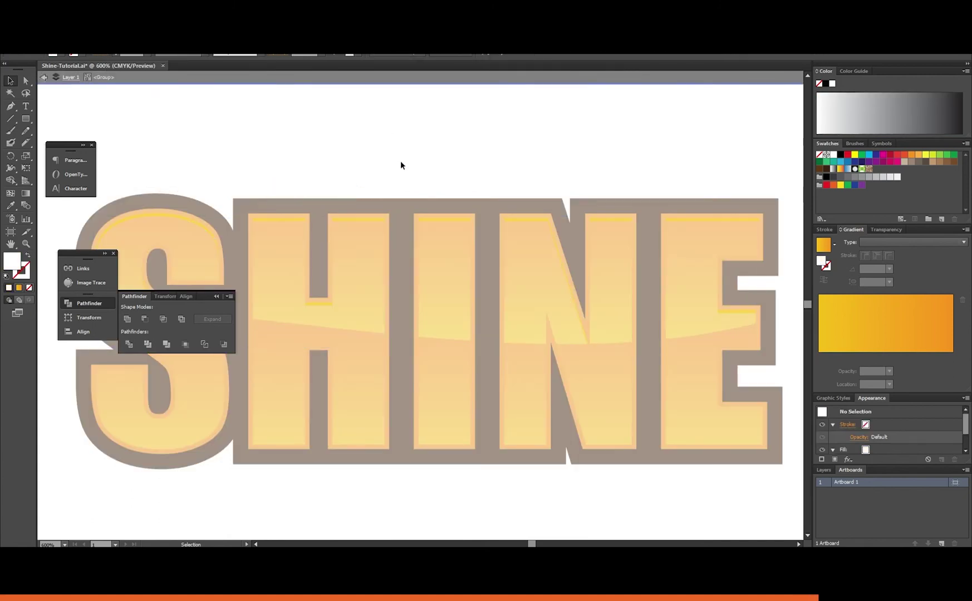
double_click(400, 161)
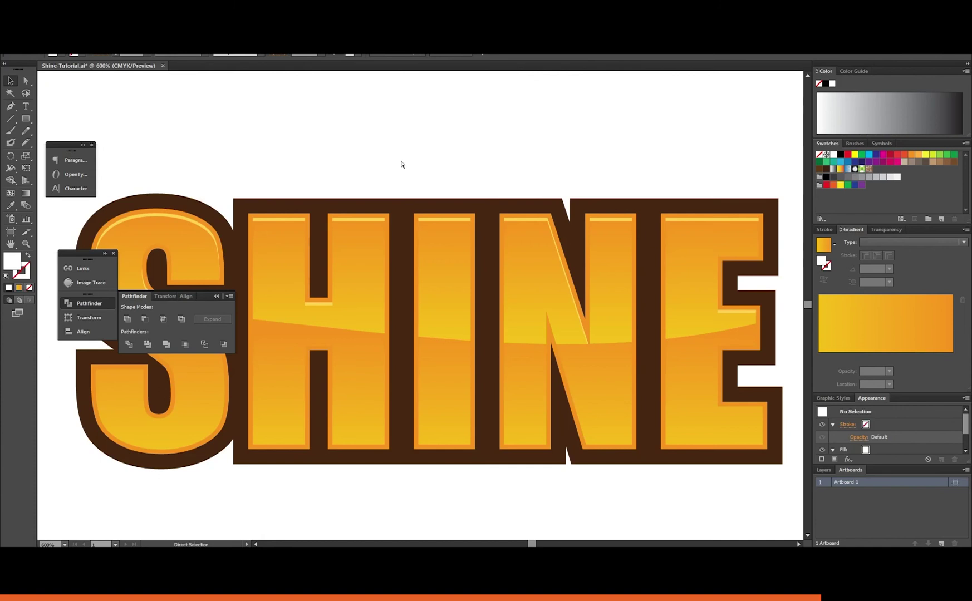
Examine the highlight edges on the new lettering at several magnifications beside the finished logo.
key(ctrl+minus)
key(ctrl+minus)
key(ctrl+minus)
key(ctrl+plus)
key(ctrl+plus)
drag(400, 162, 511, 173)
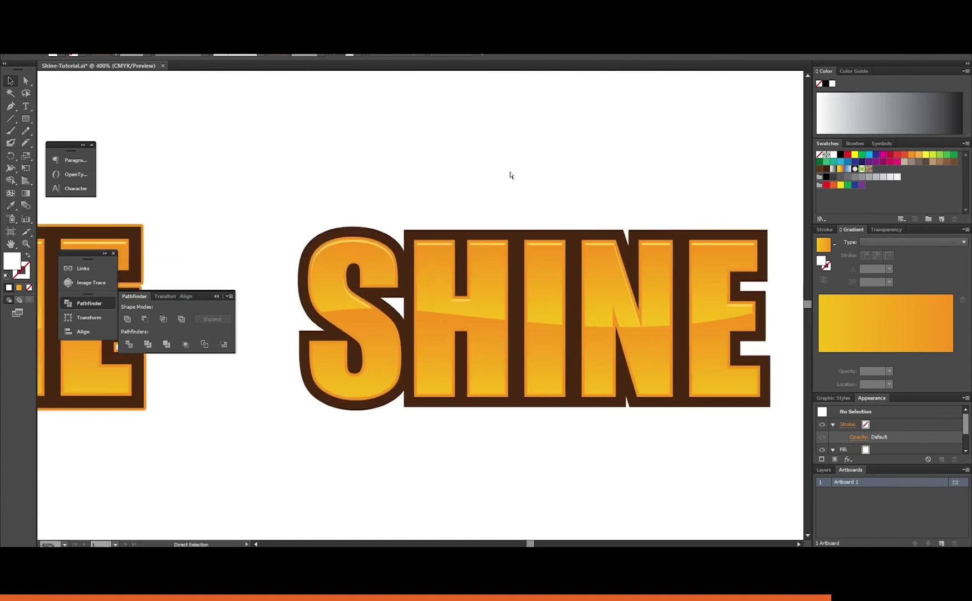
key(ctrl+minus)
key(ctrl+minus)
key(ctrl+plus)
key(ctrl+plus)
drag(369, 170, 401, 162)
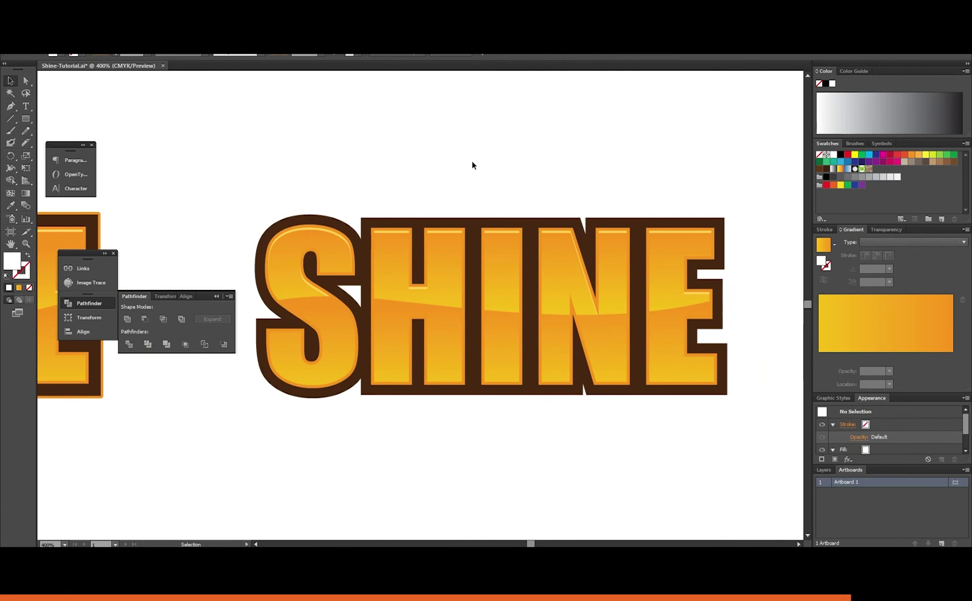
Place a copy of the brown outline behind it and give it the gradient's solid orange as fill and stroke.
click(405, 218)
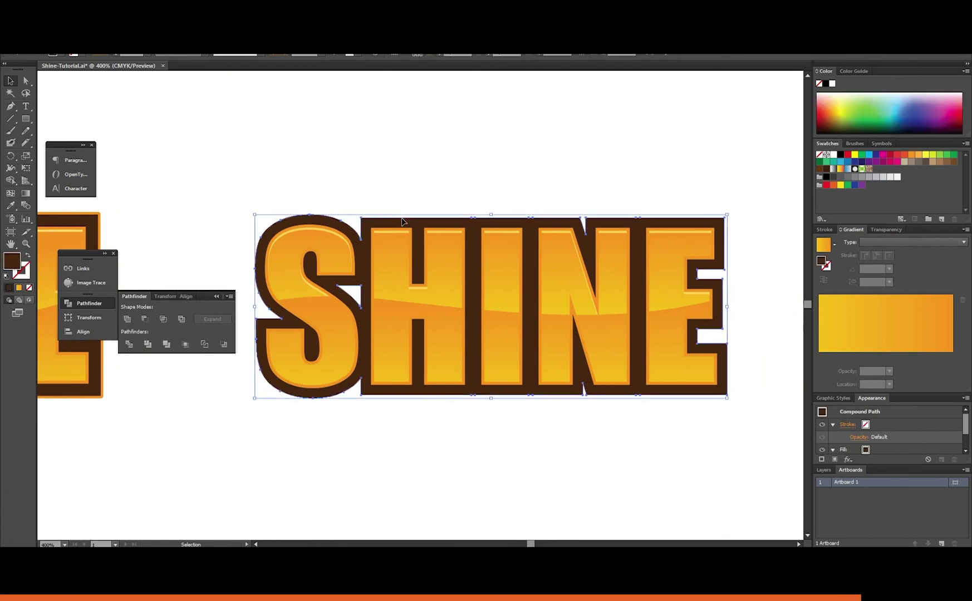
key(a)
key(i)
click(622, 309)
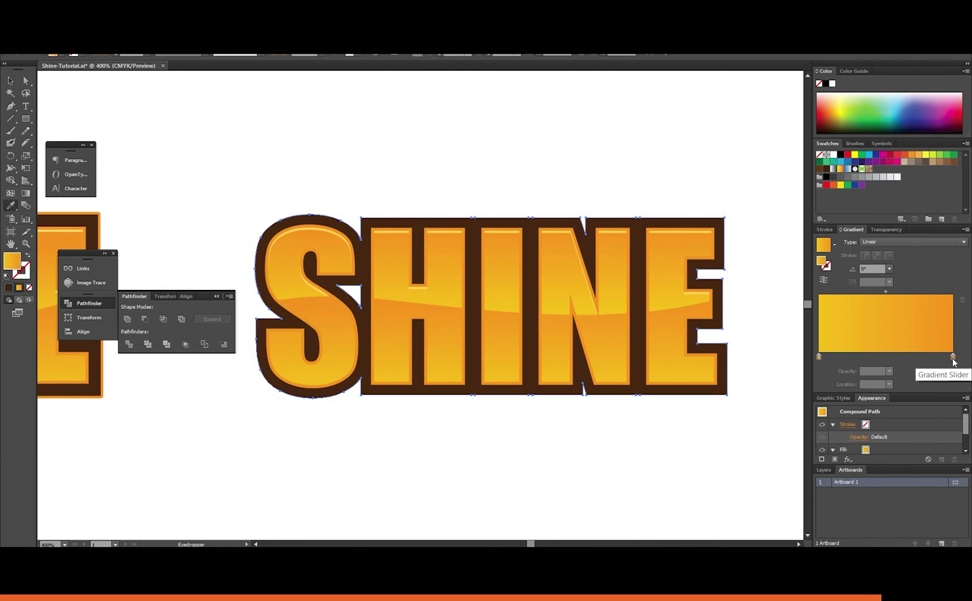
click(951, 358)
click(9, 287)
click(23, 274)
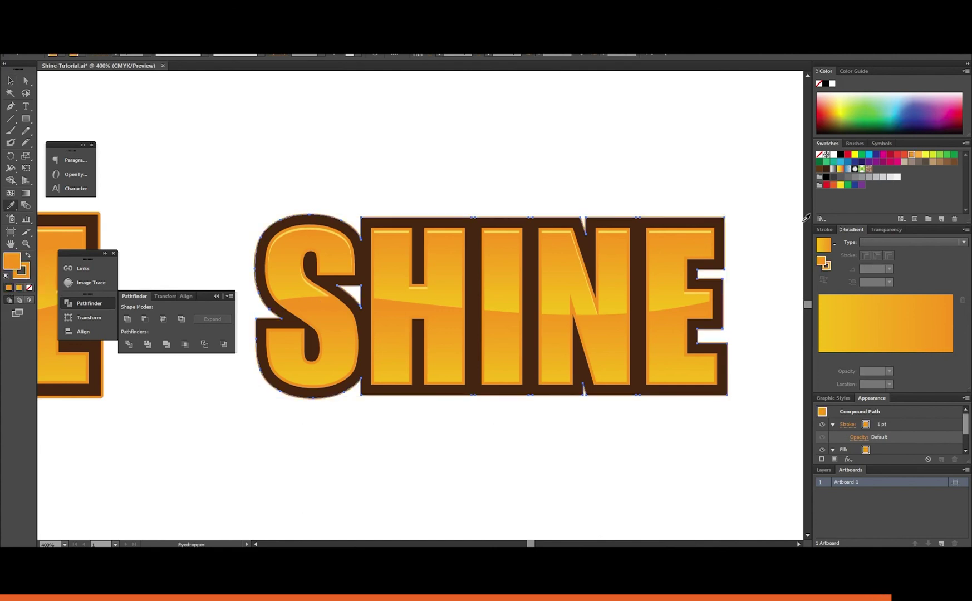
Apply the 5 pt. Round brush to the orange outline's stroke and set its weight to 0.5 pt.
click(854, 143)
click(823, 159)
click(824, 229)
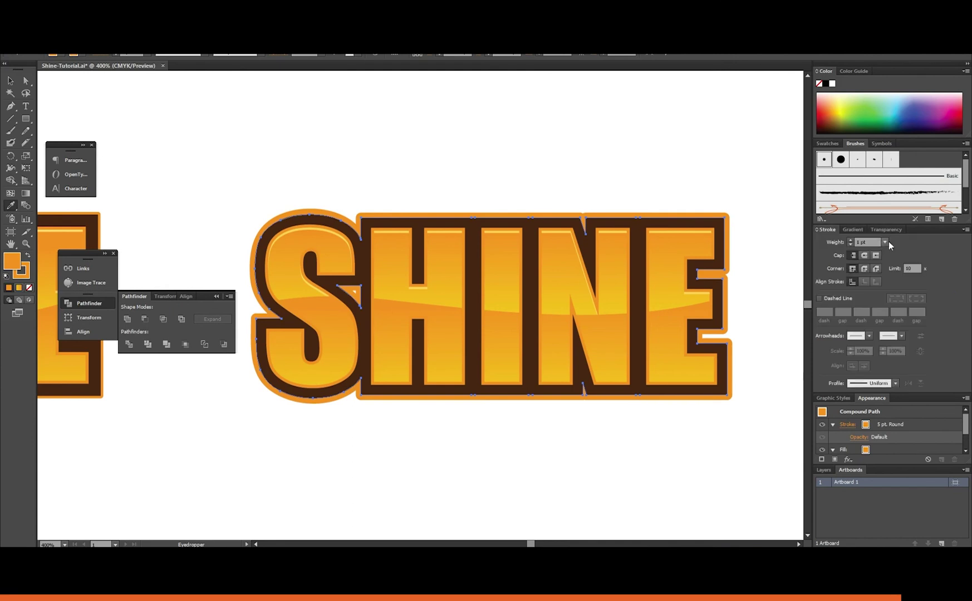
click(884, 242)
click(890, 263)
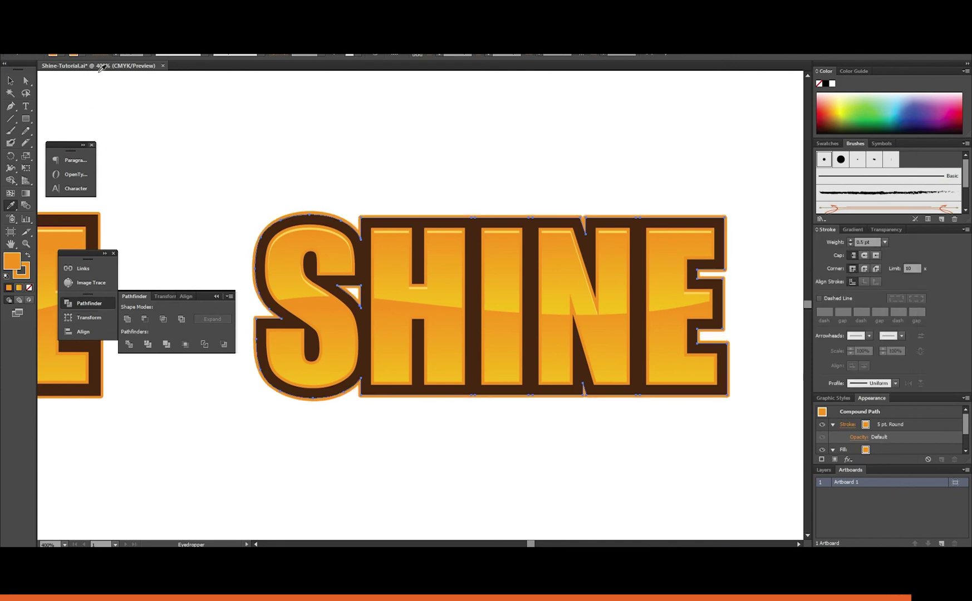
Expand the appearance of the brushed orange outline and unite the resulting pieces into one shape.
click(62, 49)
click(112, 163)
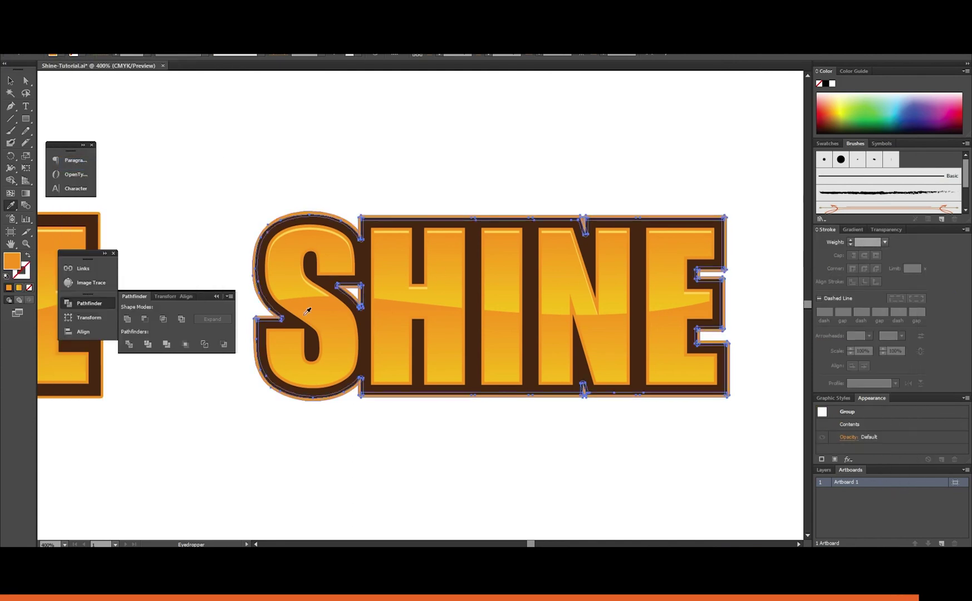
click(127, 319)
key(v)
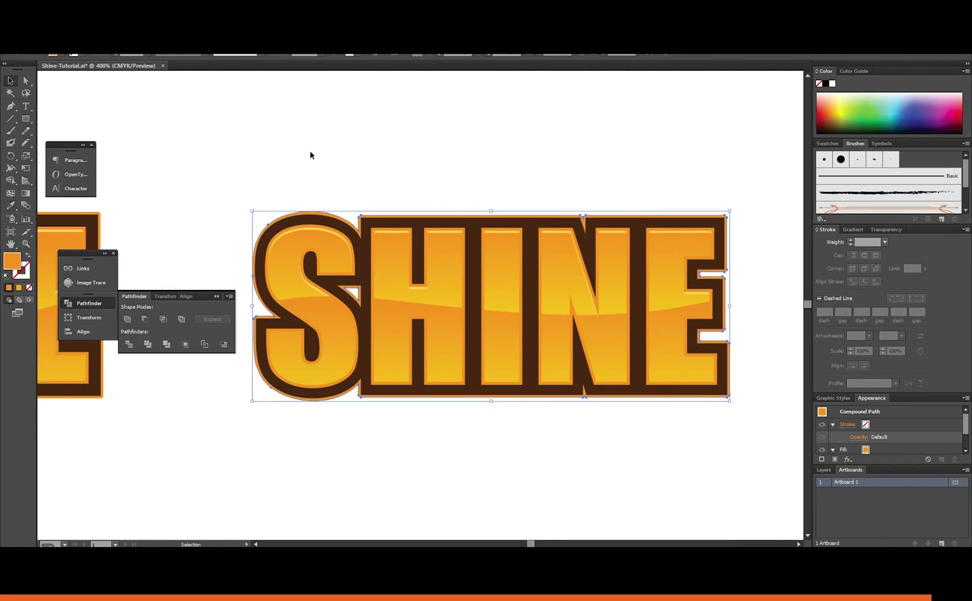
Move the dark brown background rectangle onto the artboard so that it covers the area around both logos.
click(310, 152)
key(ctrl+minus)
key(ctrl+minus)
key(ctrl+minus)
drag(323, 192, 457, 151)
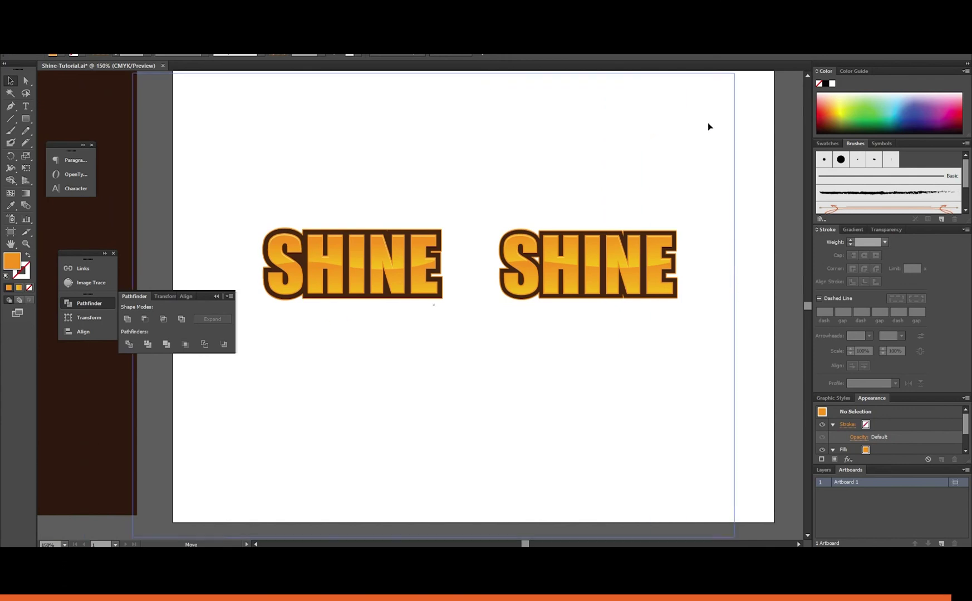
drag(746, 113, 748, 113)
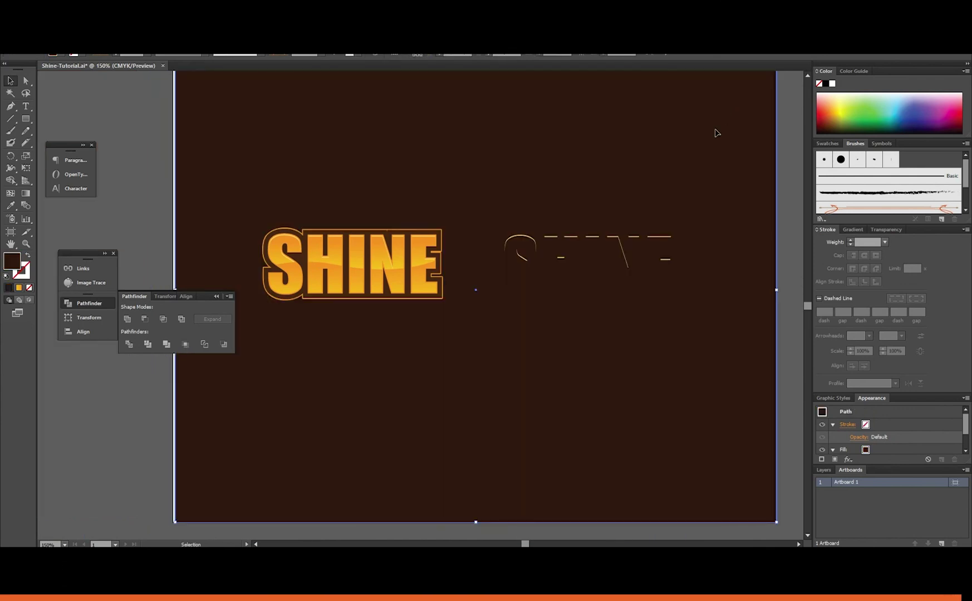